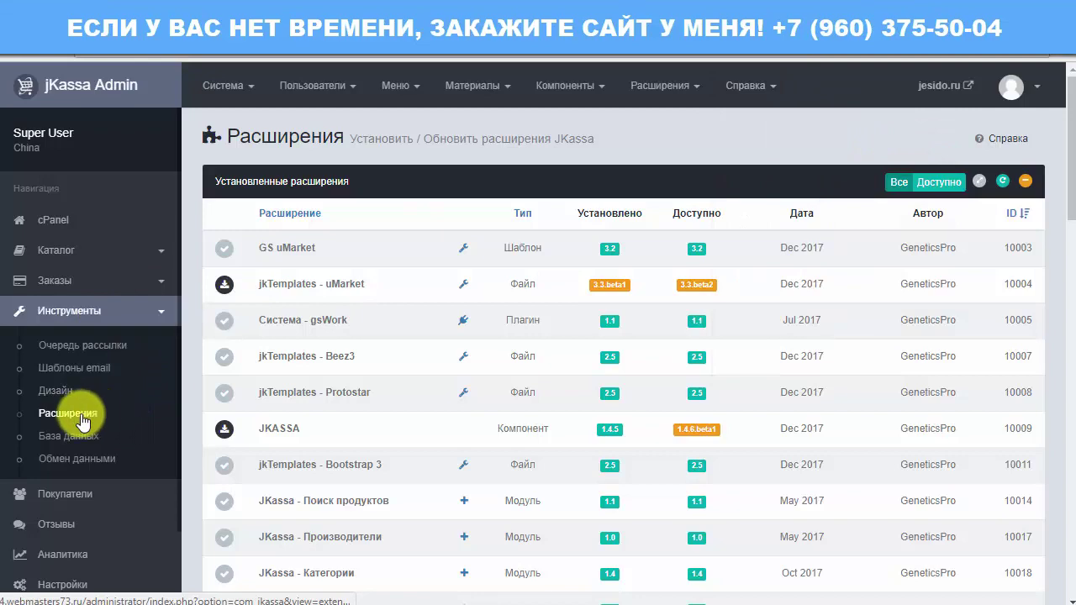
# Install the JKassa.Latest module from the available JKassa extensions
pyautogui.scroll(-9, 555, 340)
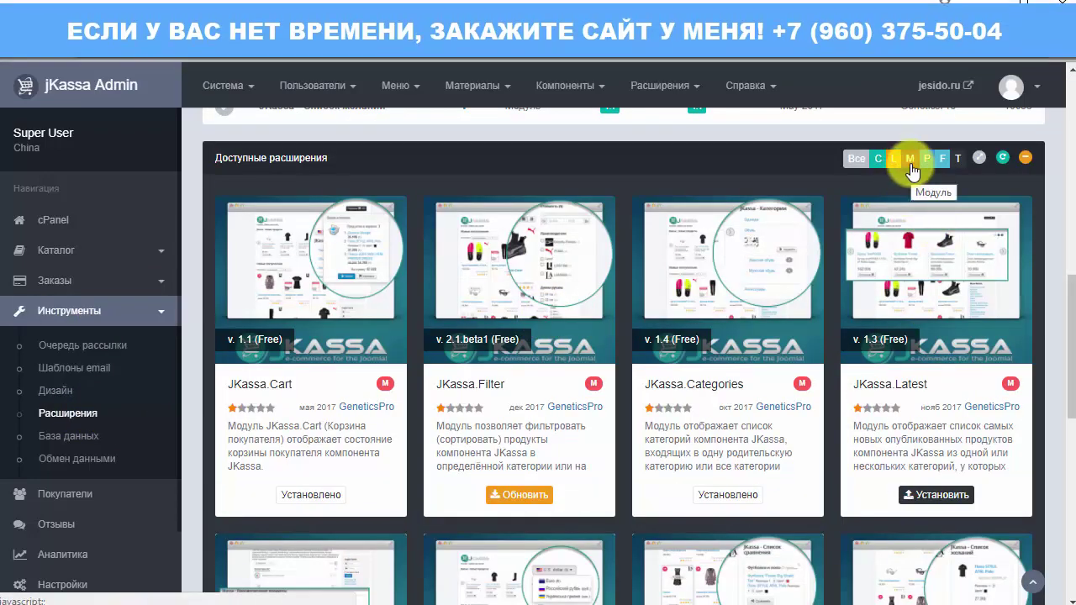
pyautogui.scroll(-1, 1034, 286)
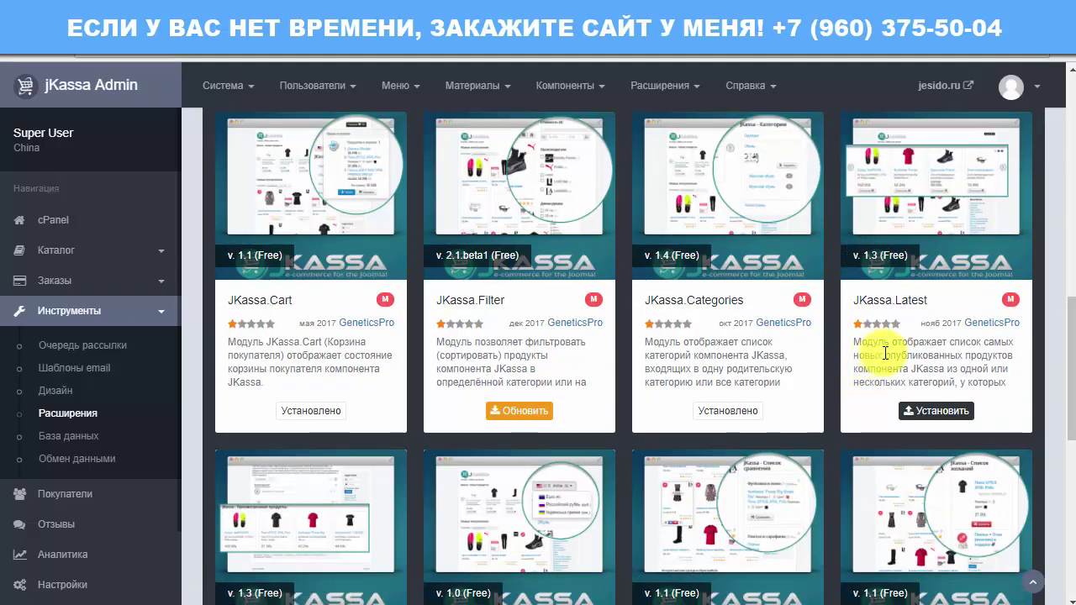
pyautogui.moveTo(920, 345); pyautogui.dragTo(916, 366)
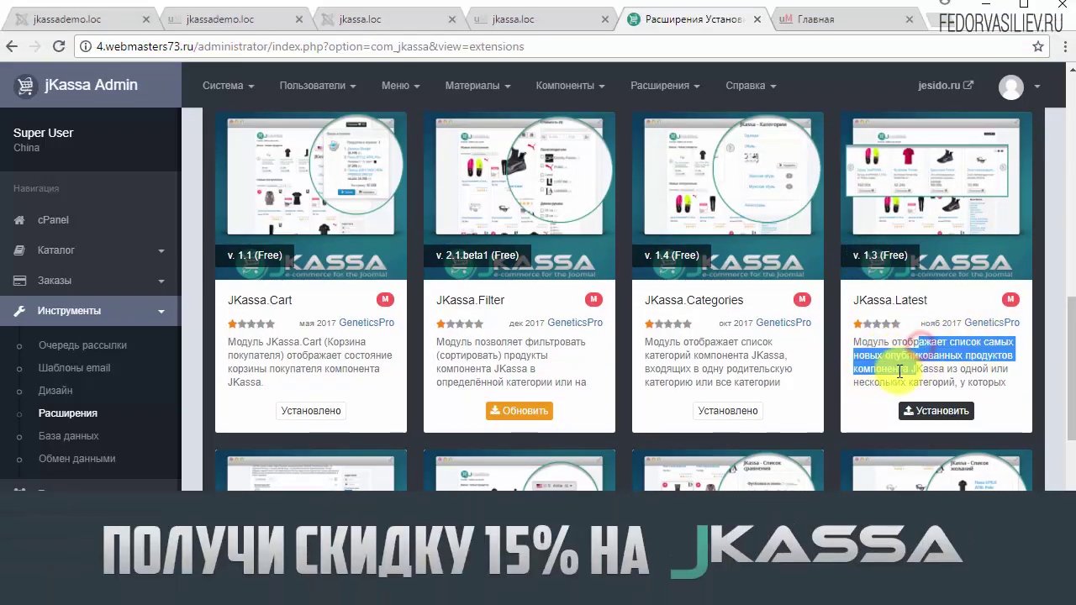
pyautogui.click(973, 358)
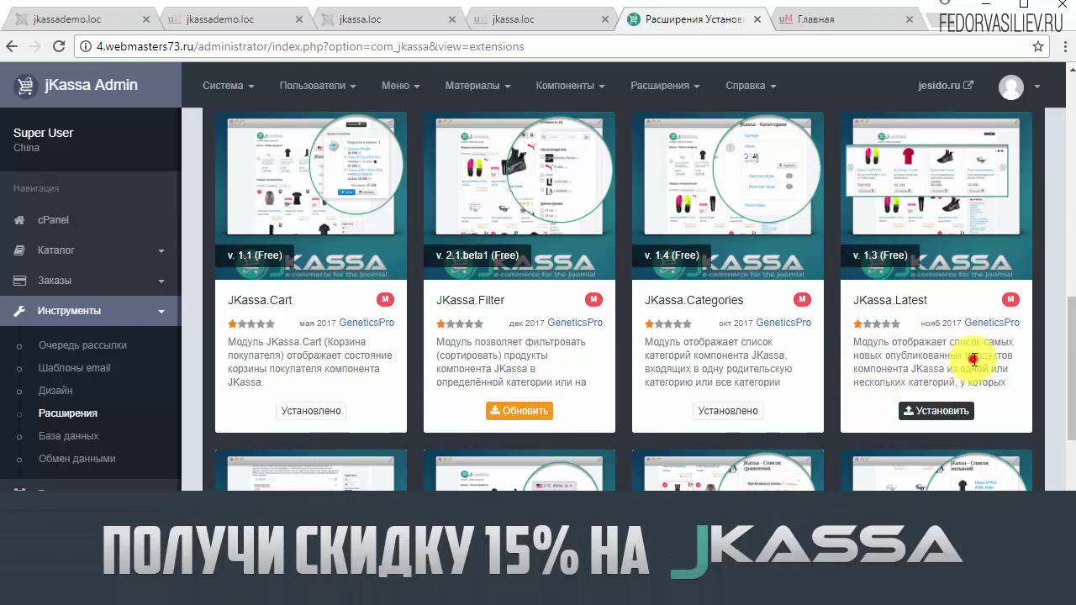
pyautogui.click(929, 415)
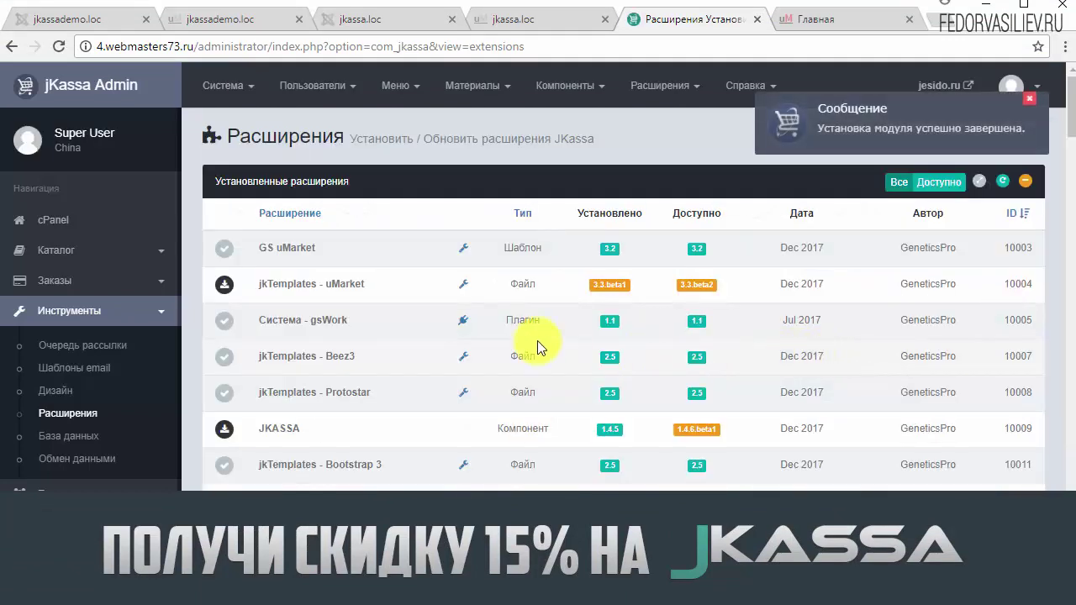
# Open the "JKassa - Новые продукты" module for editing from the list of site modules
pyautogui.click(664, 86)
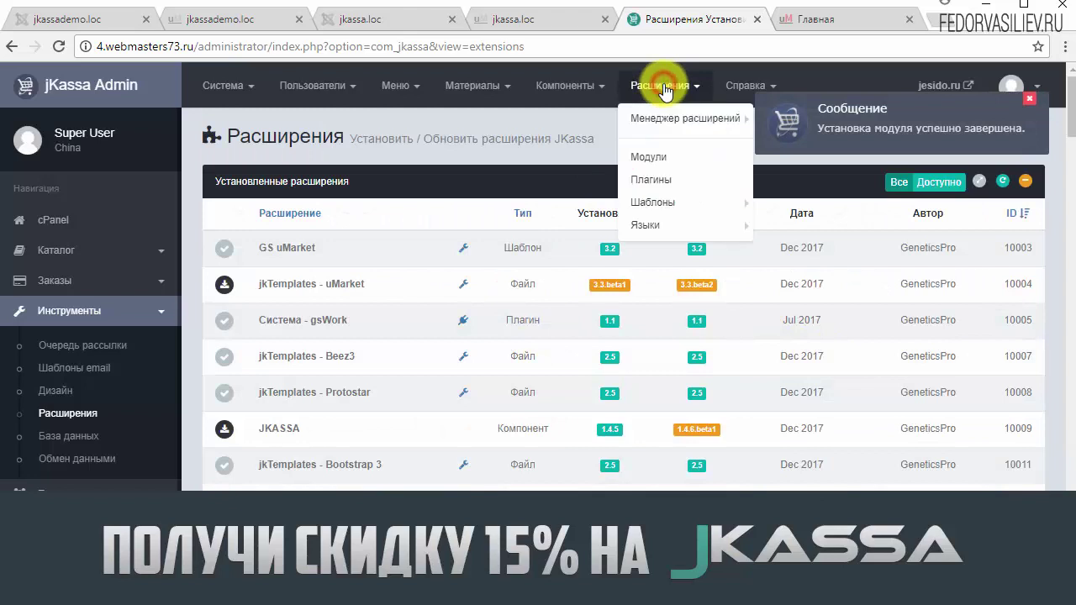
pyautogui.click(647, 156)
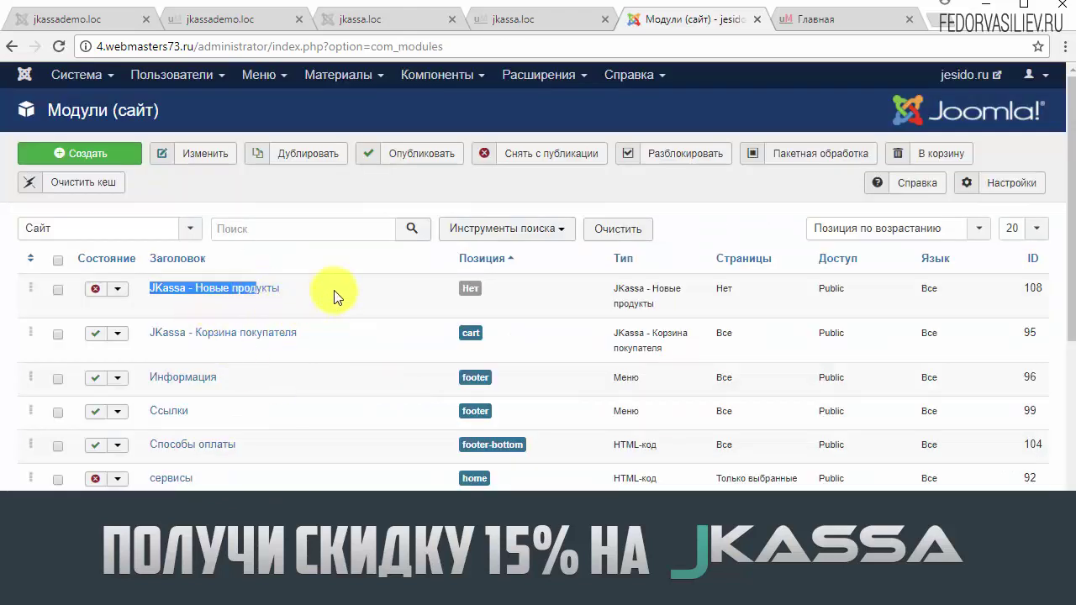
pyautogui.click(182, 290)
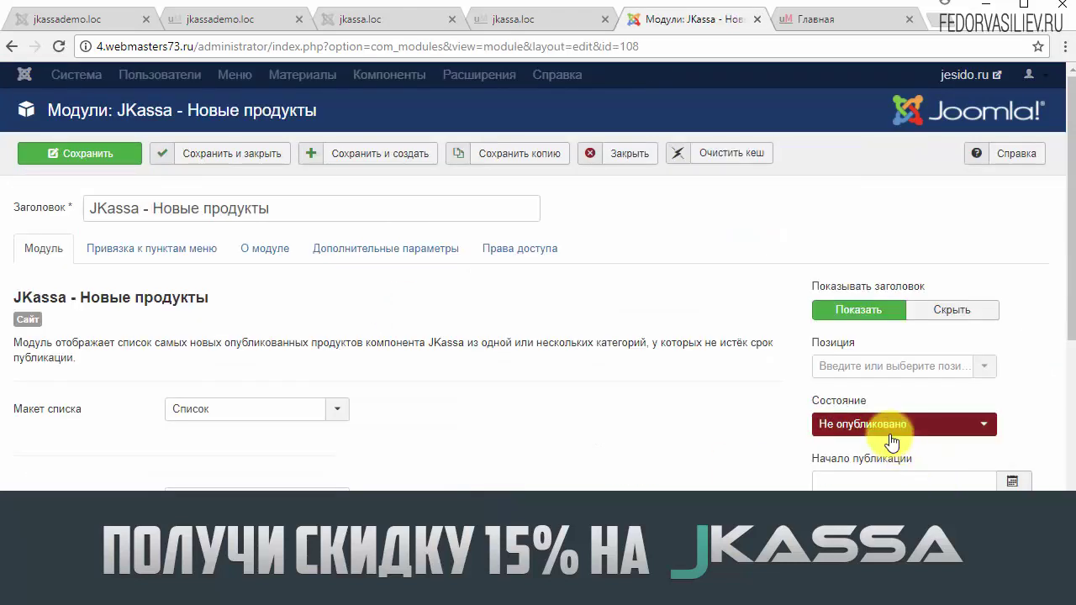
# Set the module's state to Опубликовано and its position to "Слева [position-8]"
pyautogui.click(890, 430)
pyautogui.click(875, 448)
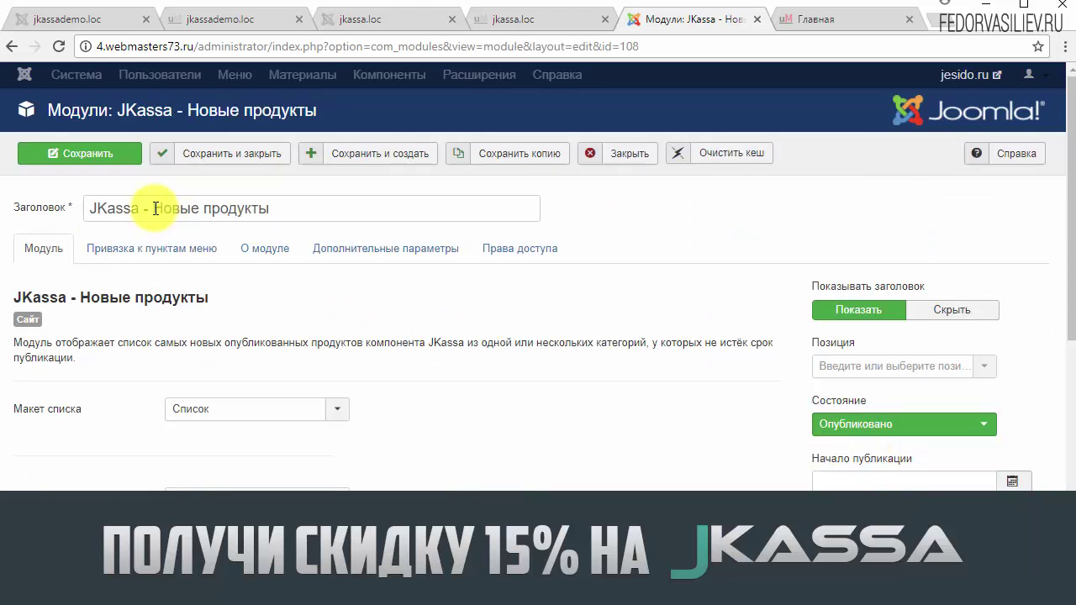
pyautogui.click(978, 373)
pyautogui.scroll(-2, 1032, 324)
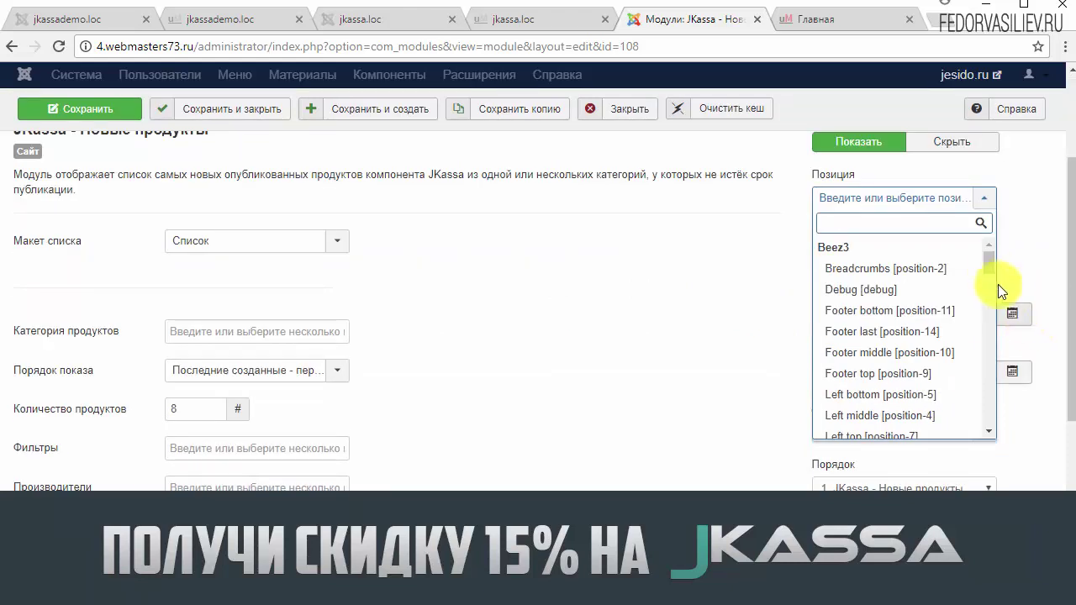
pyautogui.moveTo(986, 264); pyautogui.dragTo(978, 333)
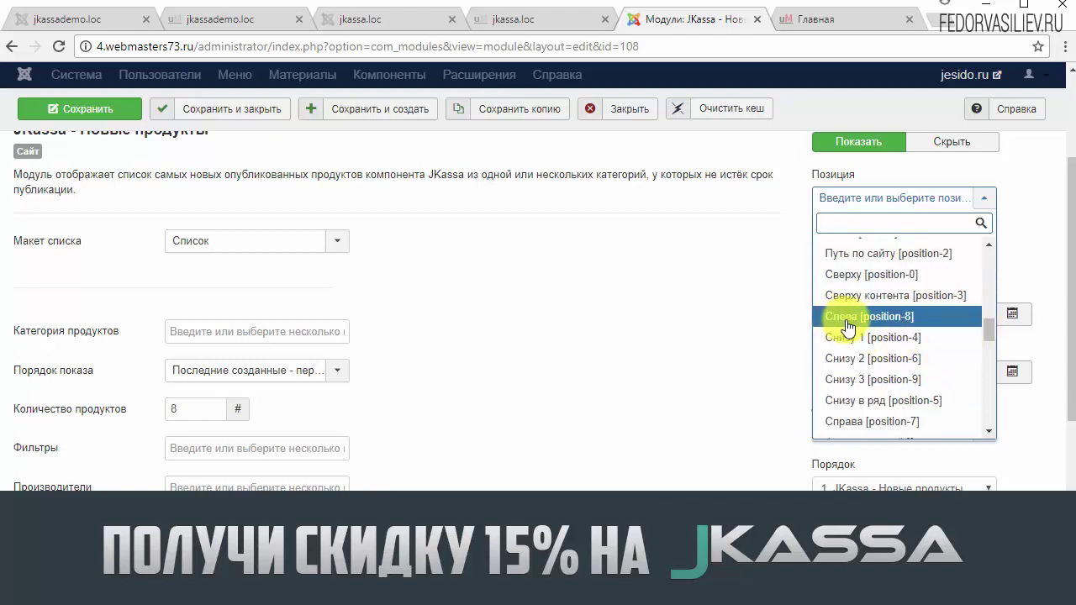
pyautogui.click(891, 324)
pyautogui.scroll(3, 588, 421)
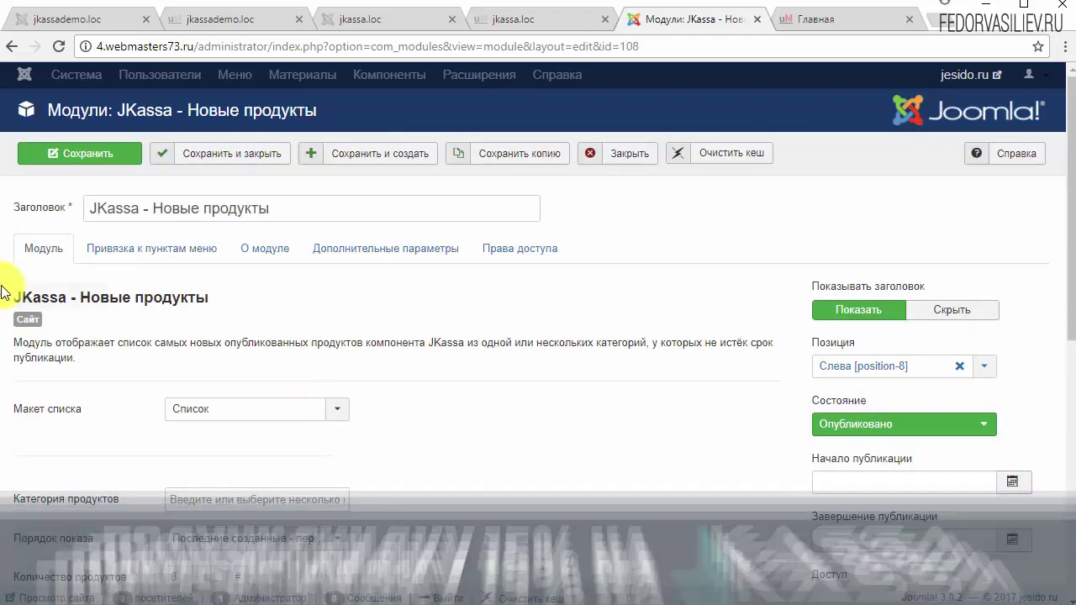
pyautogui.scroll(-5, 504, 404)
pyautogui.scroll(4, 525, 441)
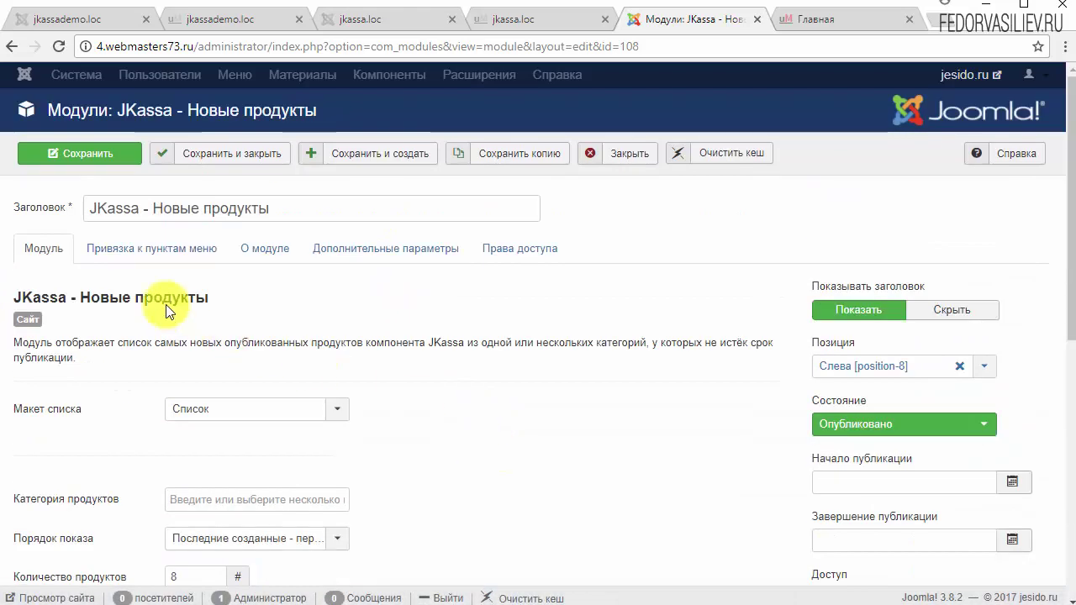
# Assign the module only to specified pages, clearing all menu items except Главная in MAIN MENU
pyautogui.click(128, 252)
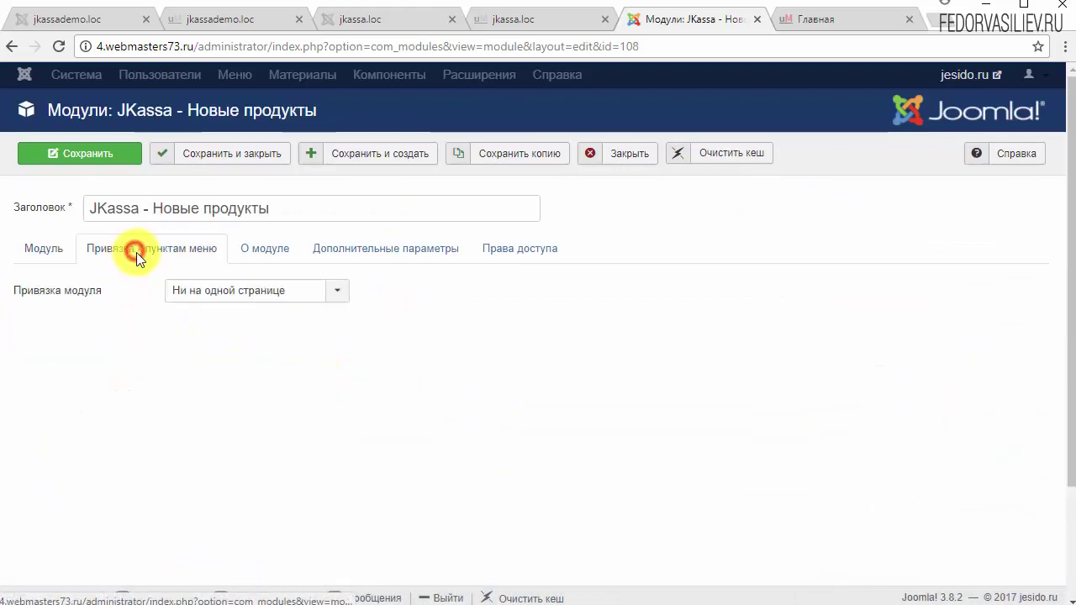
pyautogui.click(193, 294)
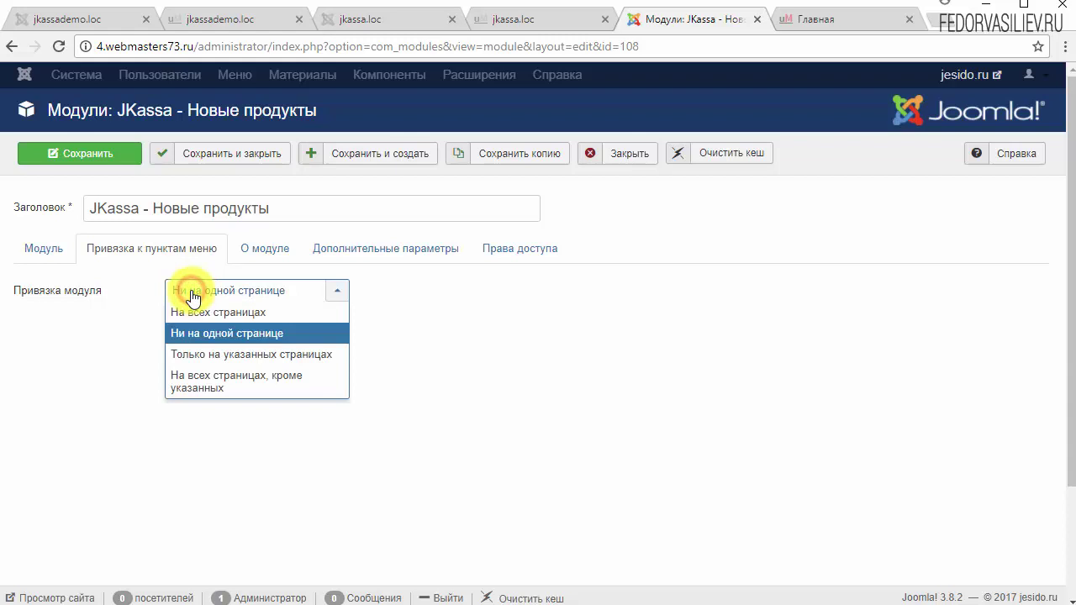
pyautogui.click(206, 354)
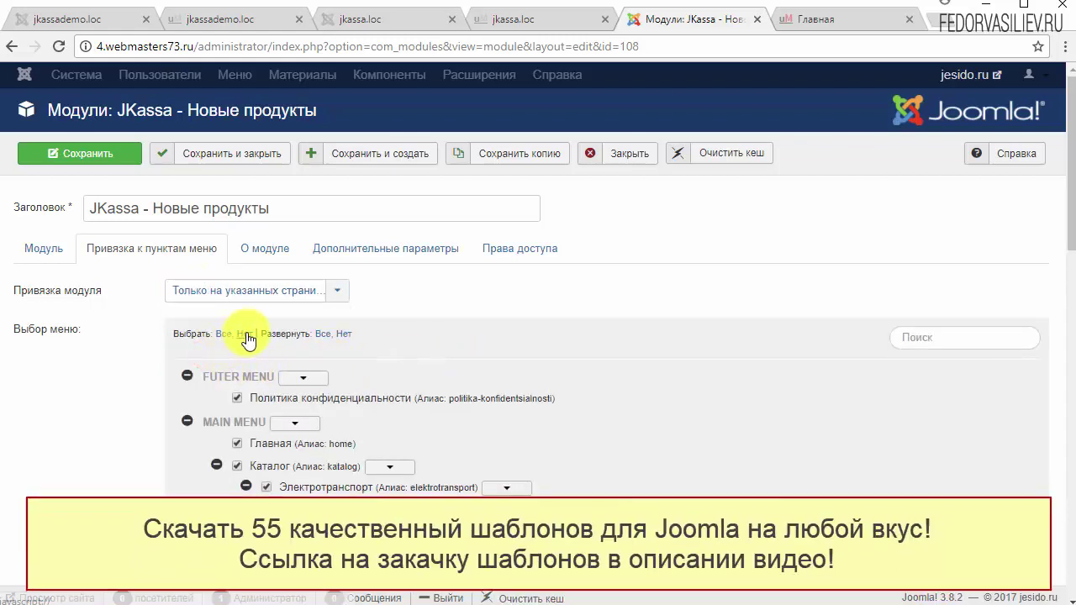
pyautogui.scroll(-15, 245, 370)
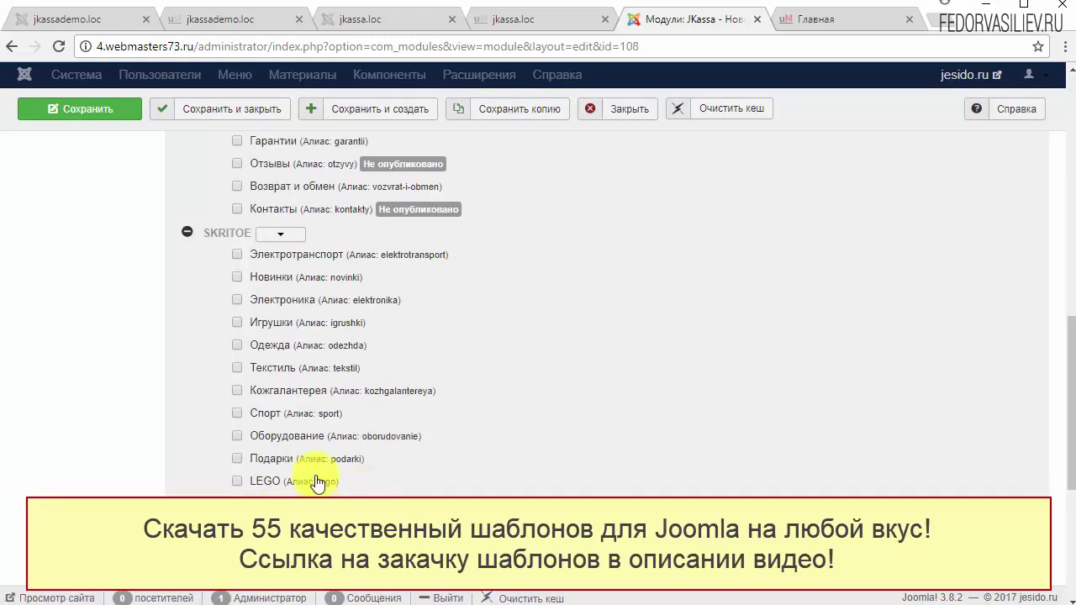
pyautogui.scroll(8, 277, 461)
pyautogui.scroll(5, 278, 461)
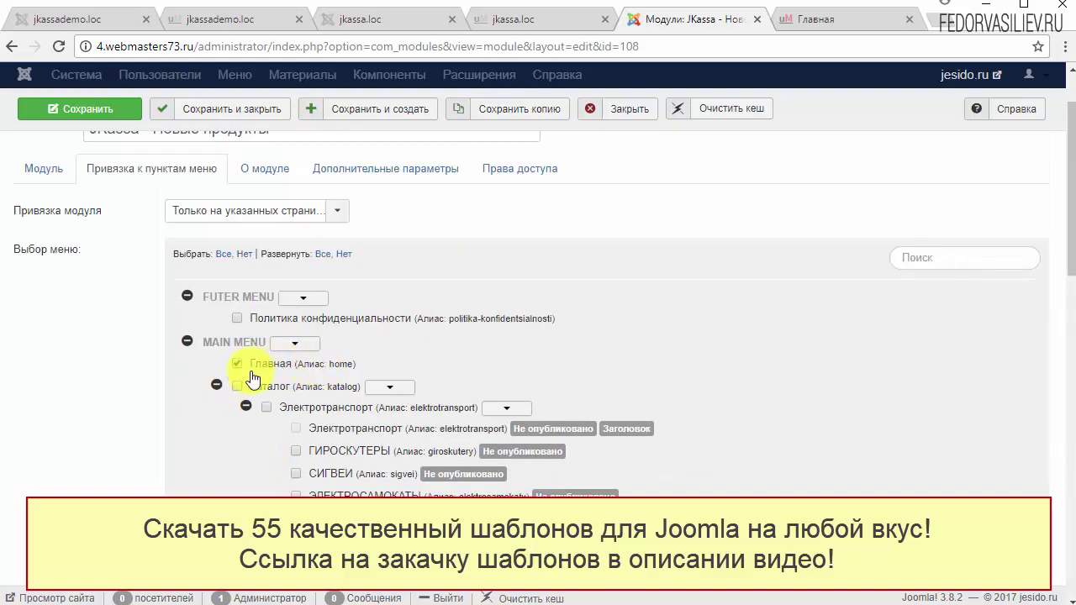
# Look over the module's description and additional parameters, and recheck its menu assignment
pyautogui.scroll(1, 320, 336)
pyautogui.click(276, 263)
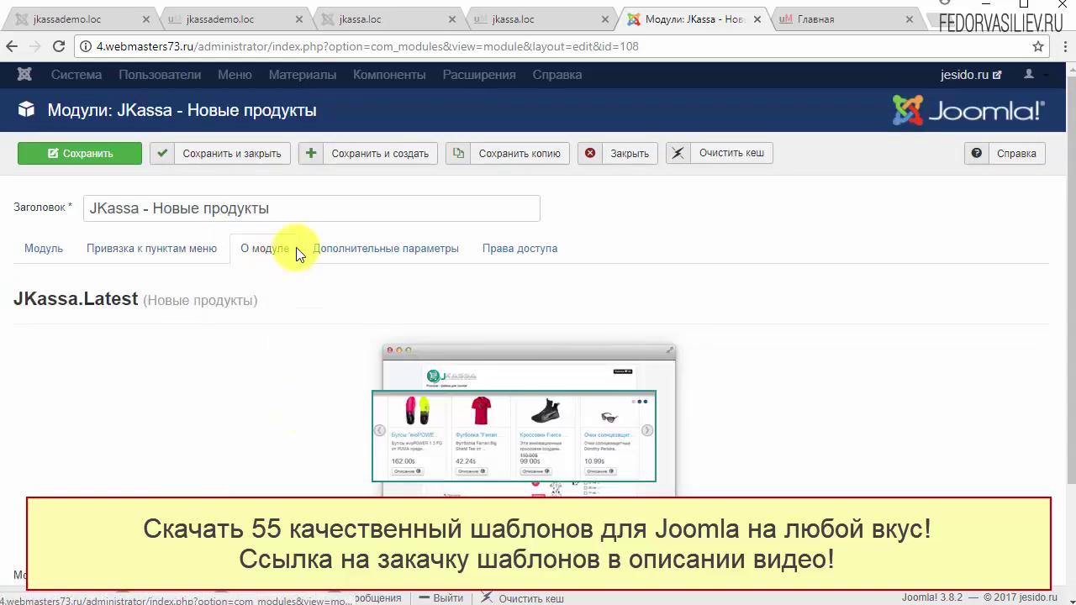
pyautogui.click(339, 262)
pyautogui.scroll(-3, 409, 305)
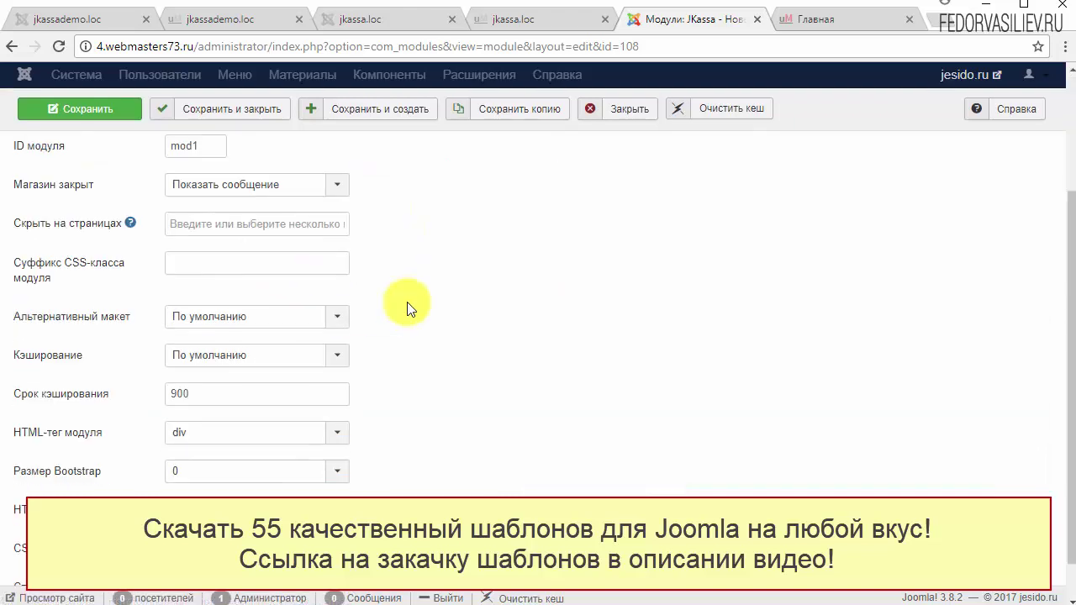
pyautogui.scroll(3, 251, 268)
pyautogui.click(202, 252)
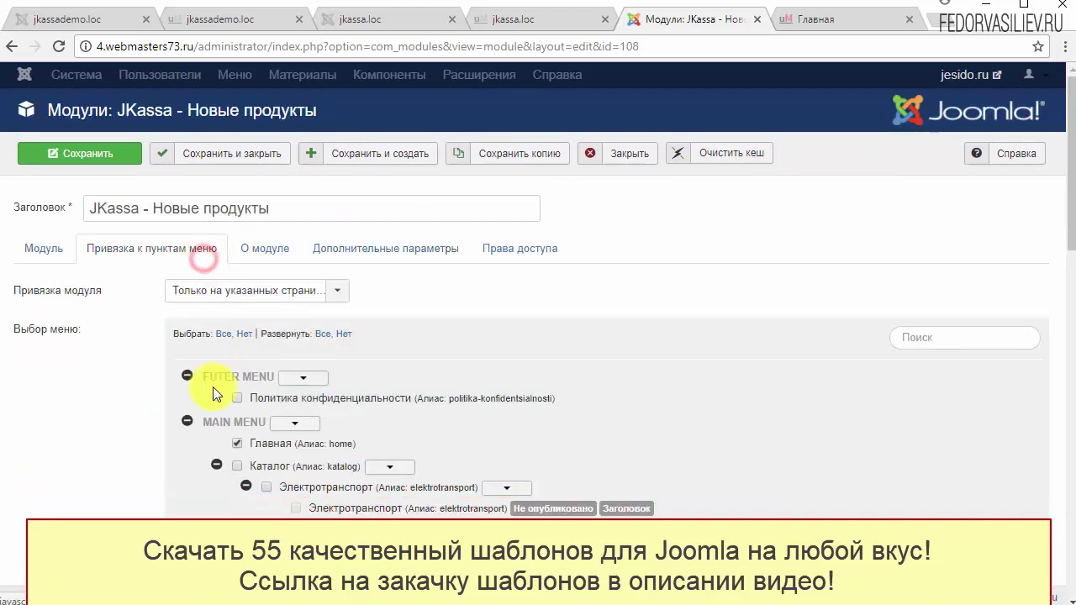
# Return to the main module settings and view the available list layouts without changing the selection
pyautogui.click(28, 247)
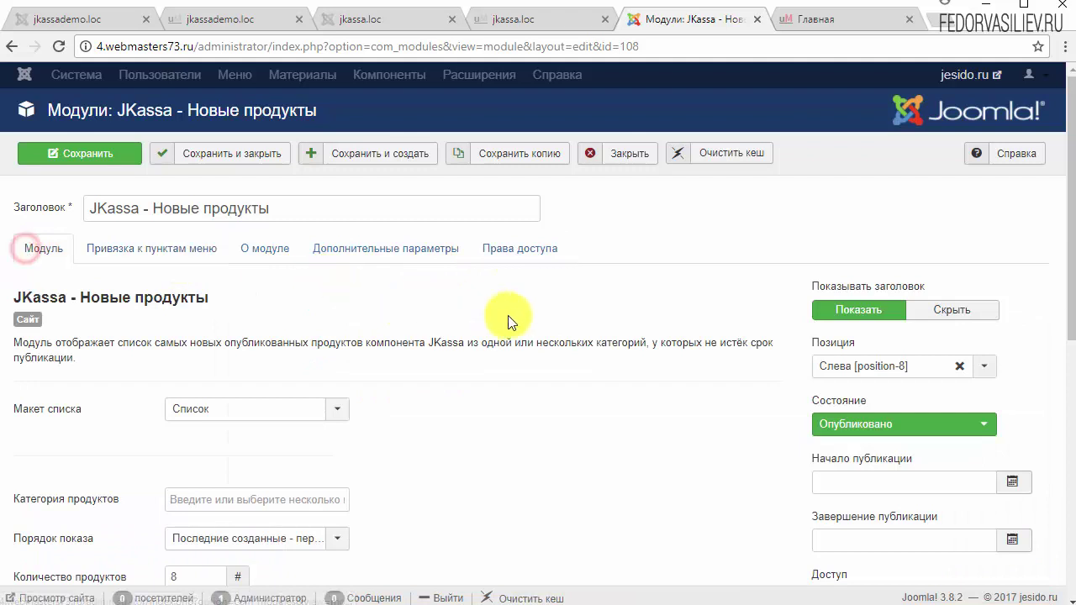
pyautogui.scroll(-2, 510, 321)
pyautogui.scroll(1, 87, 309)
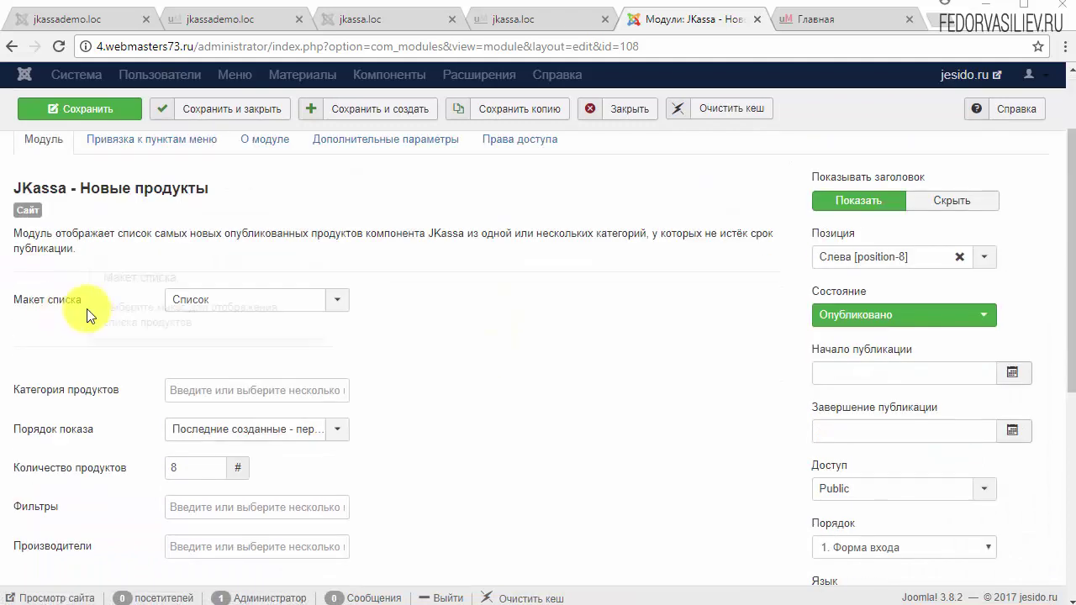
pyautogui.click(212, 308)
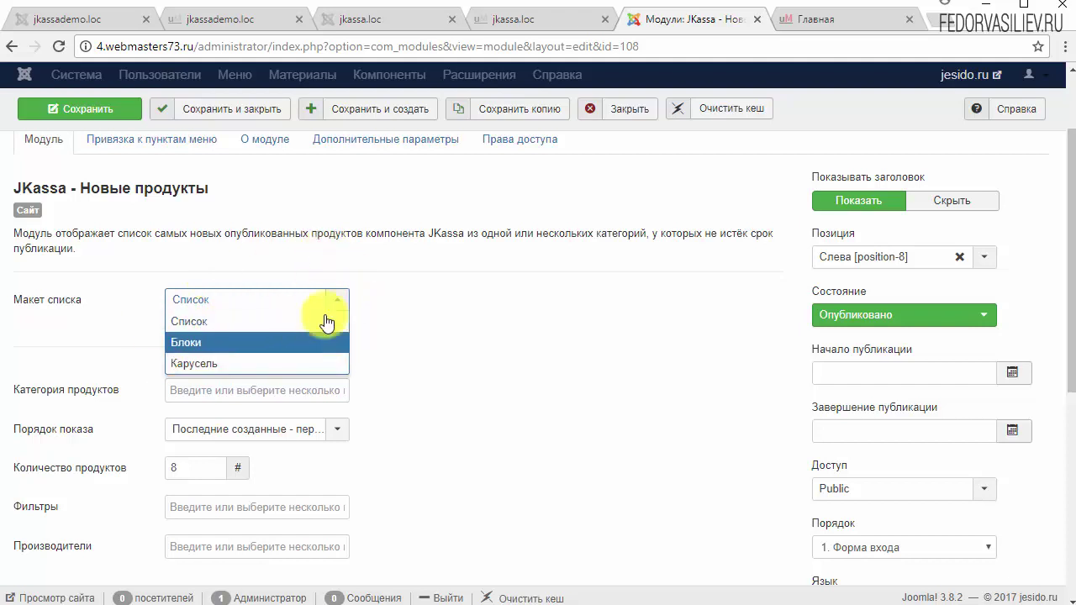
pyautogui.click(466, 313)
# Set the product category of the module to "Верхняя одежда"
pyautogui.scroll(-2, 537, 290)
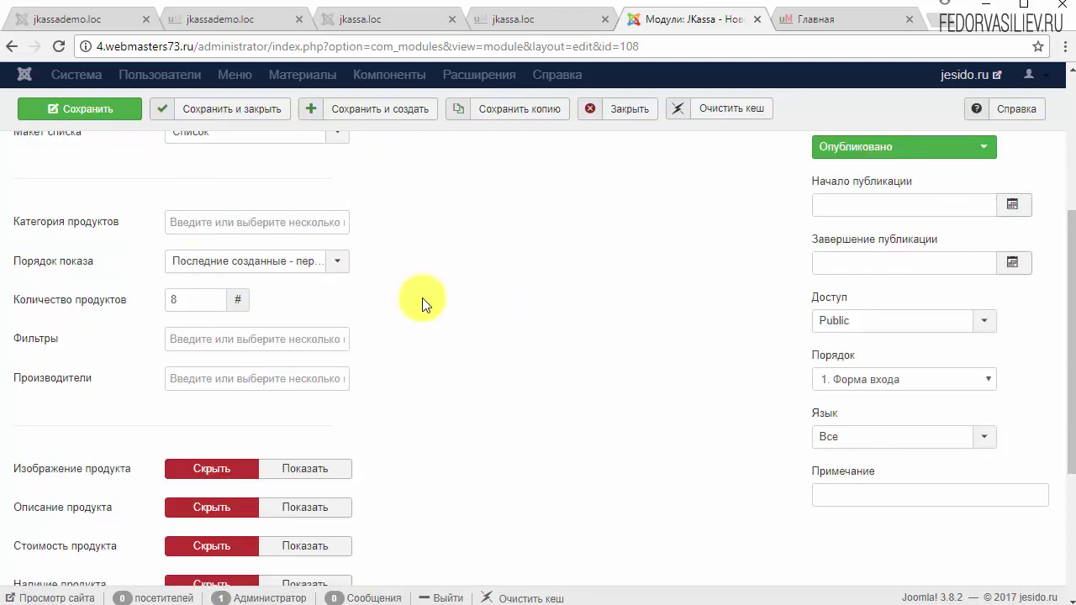
pyautogui.moveTo(94, 235)
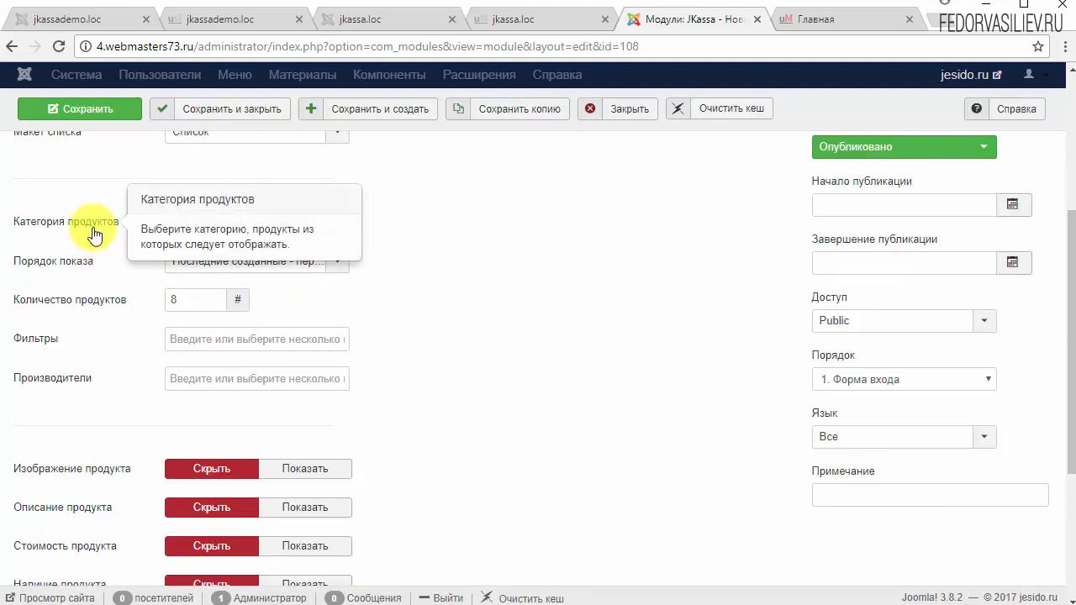
pyautogui.click(212, 221)
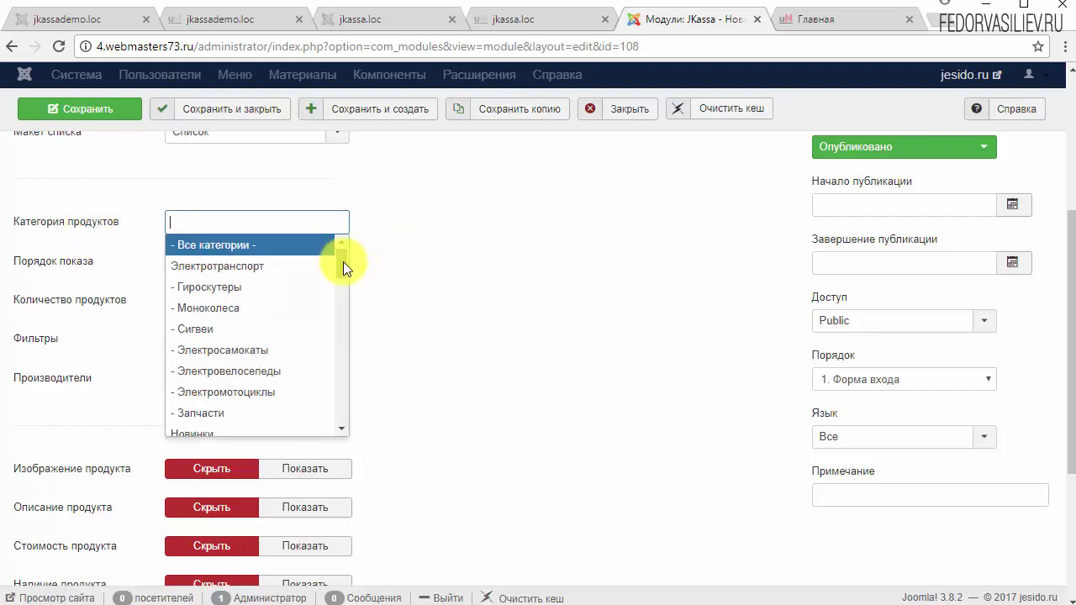
pyautogui.moveTo(342, 262); pyautogui.dragTo(344, 341)
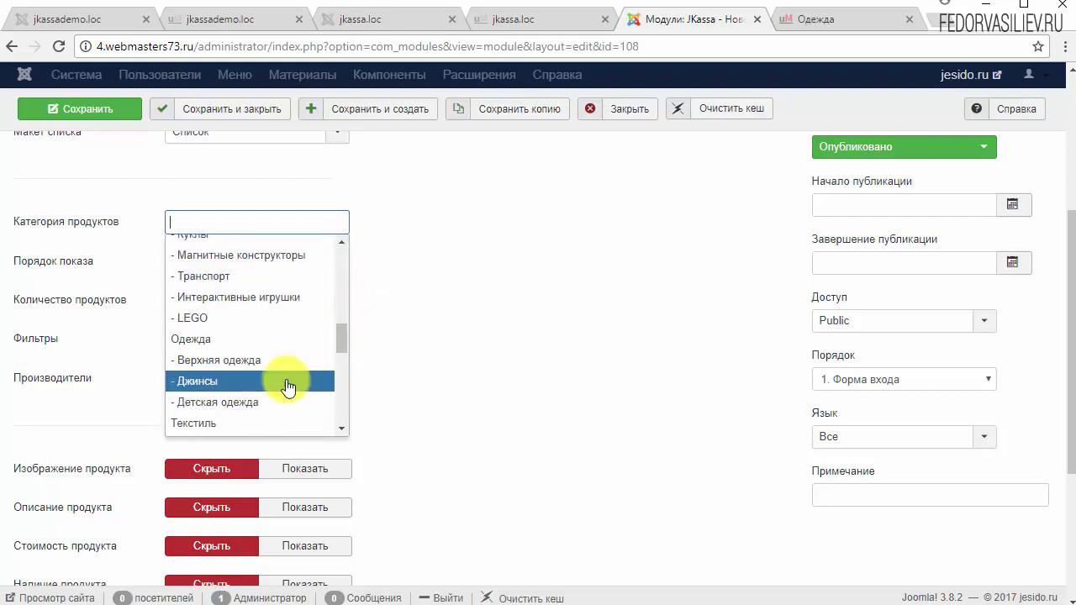
pyautogui.click(267, 365)
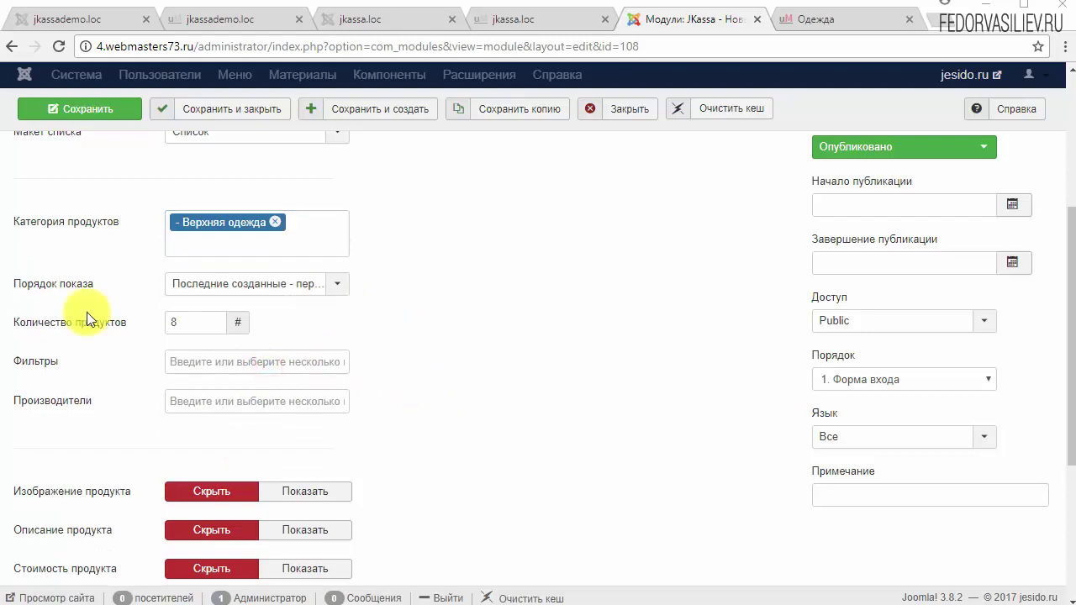
# View the available display order options for the products without changing the selection
pyautogui.click(336, 284)
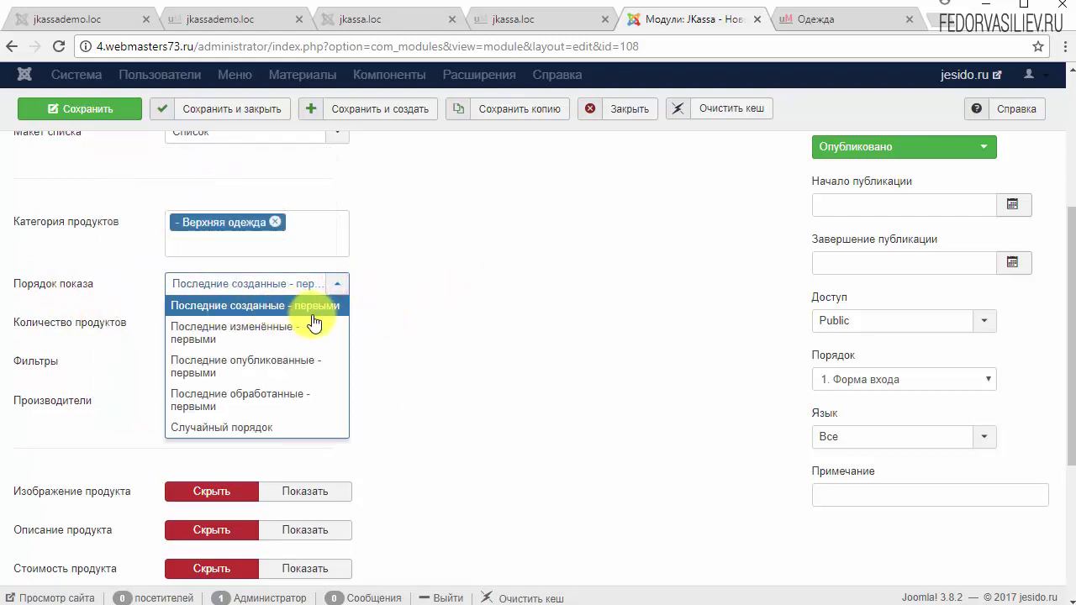
pyautogui.click(398, 312)
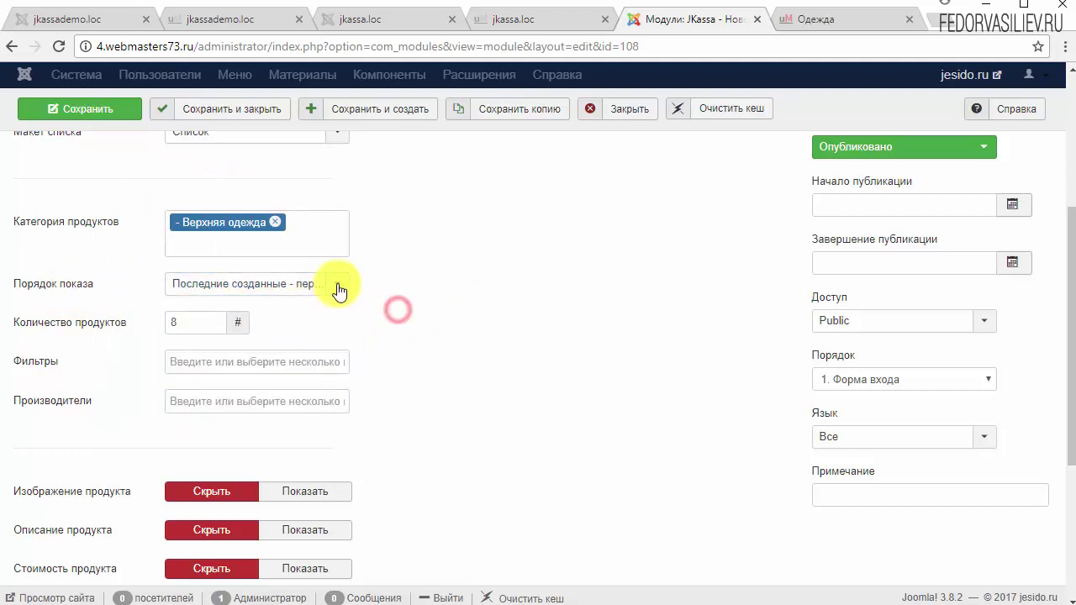
pyautogui.click(337, 283)
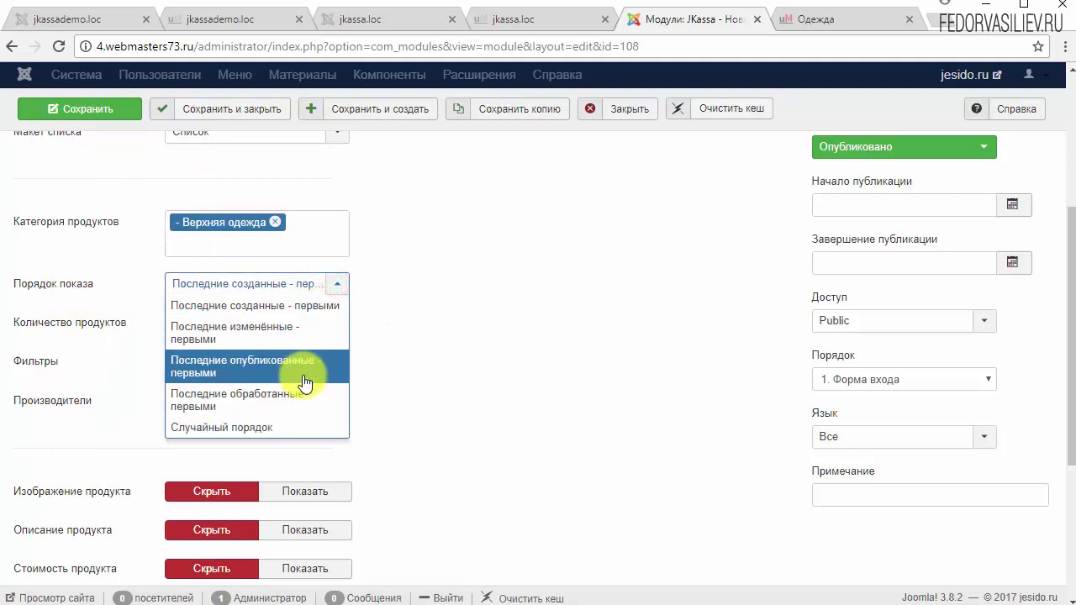
pyautogui.click(437, 289)
# View the available product filters and manufacturers, and read the manufacturers description, without selecting any of them
pyautogui.moveTo(114, 334)
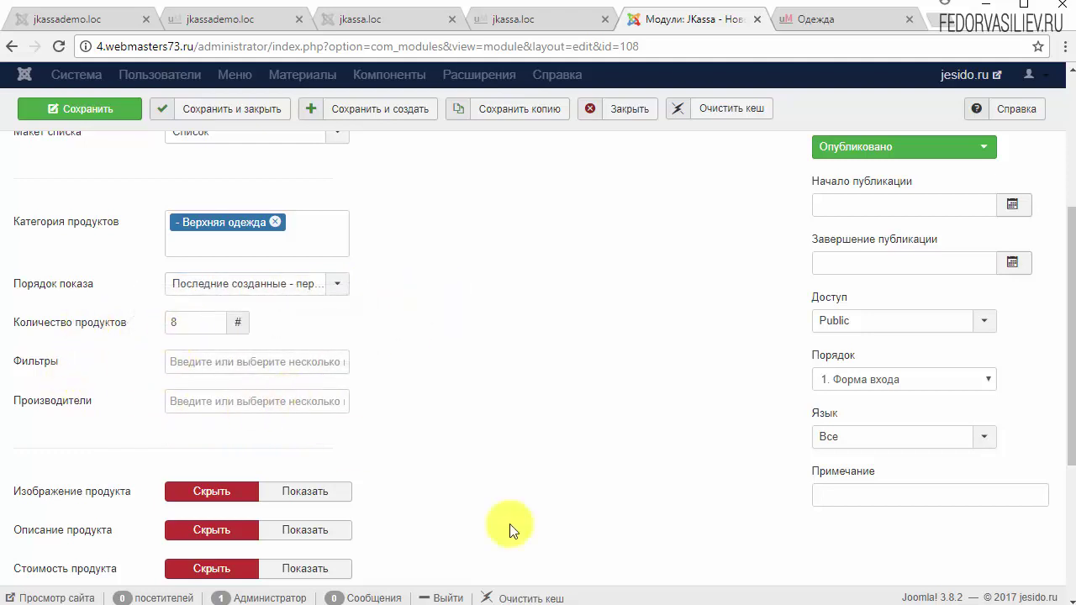
pyautogui.click(218, 364)
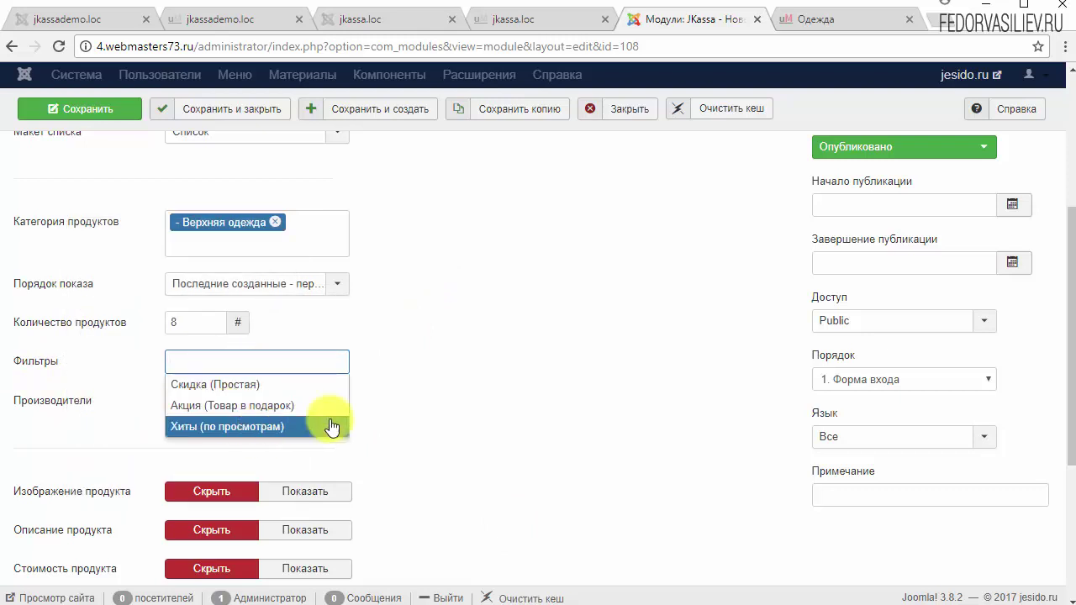
pyautogui.click(431, 387)
pyautogui.click(202, 400)
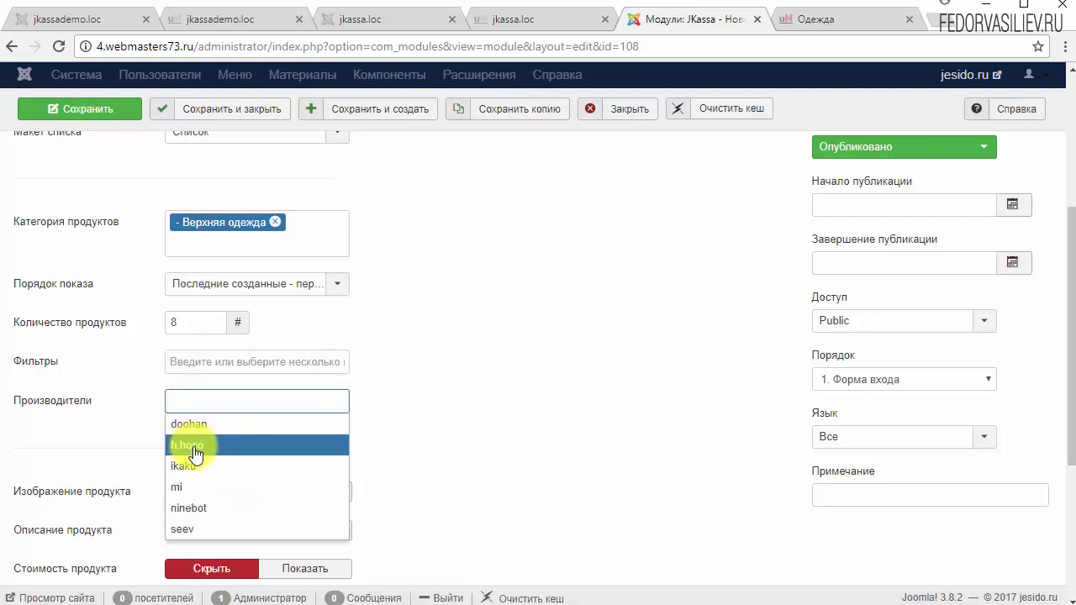
pyautogui.moveTo(72, 405)
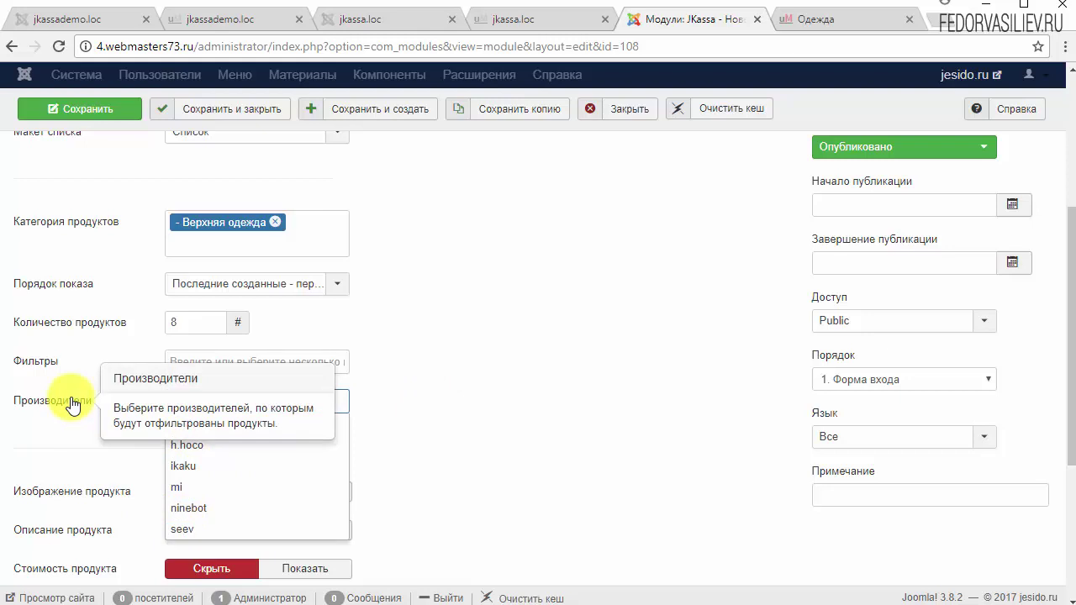
pyautogui.click(494, 400)
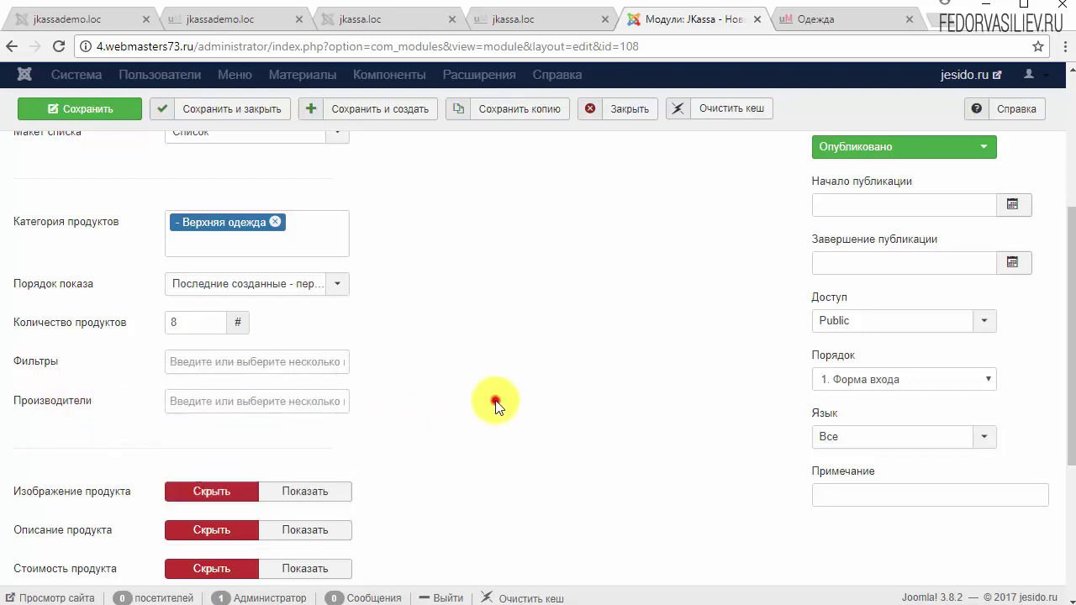
# Show the product image, price, price discount and rating in the module's product display settings
pyautogui.scroll(-3, 563, 366)
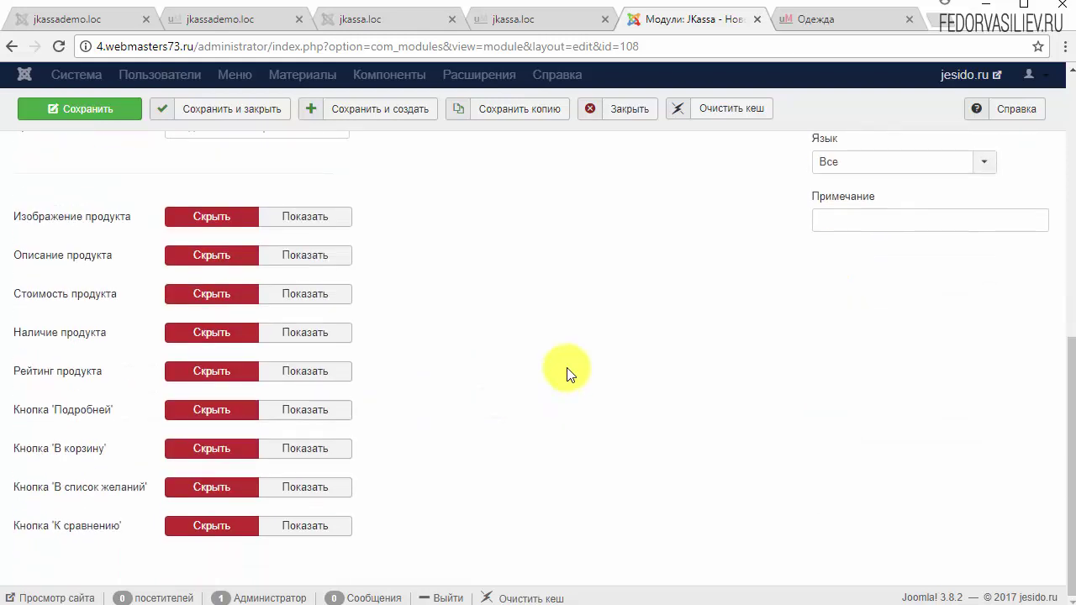
pyautogui.moveTo(83, 225)
pyautogui.click(307, 220)
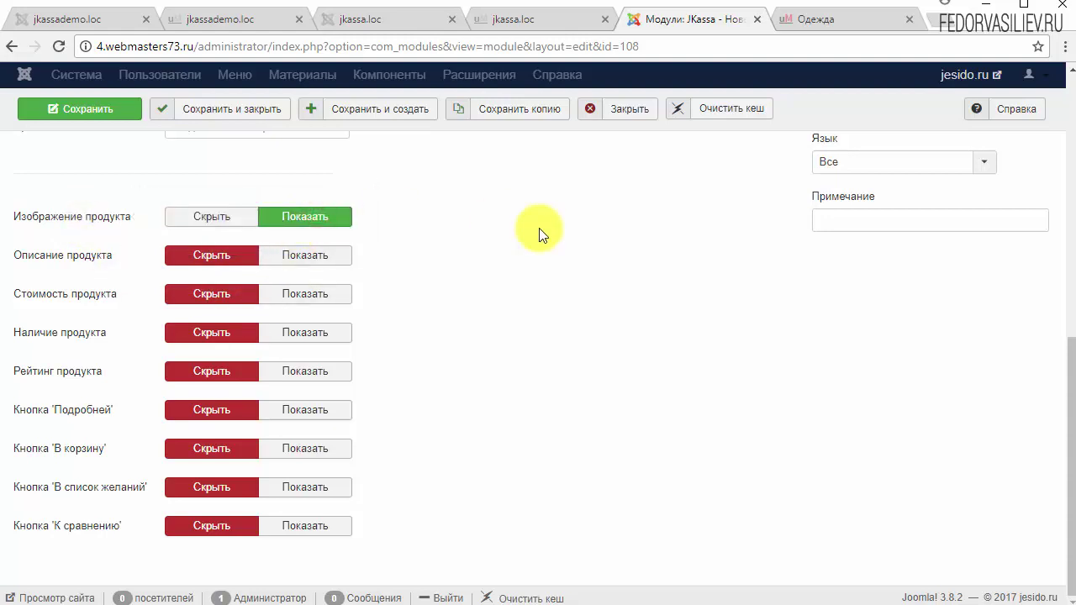
pyautogui.moveTo(84, 264)
pyautogui.click(297, 292)
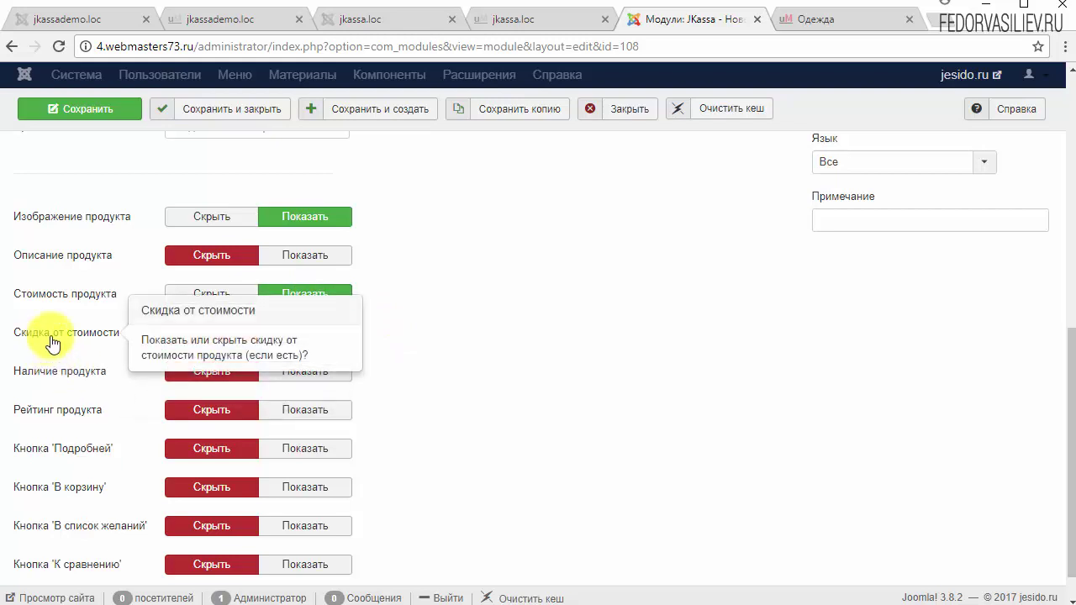
pyautogui.click(324, 335)
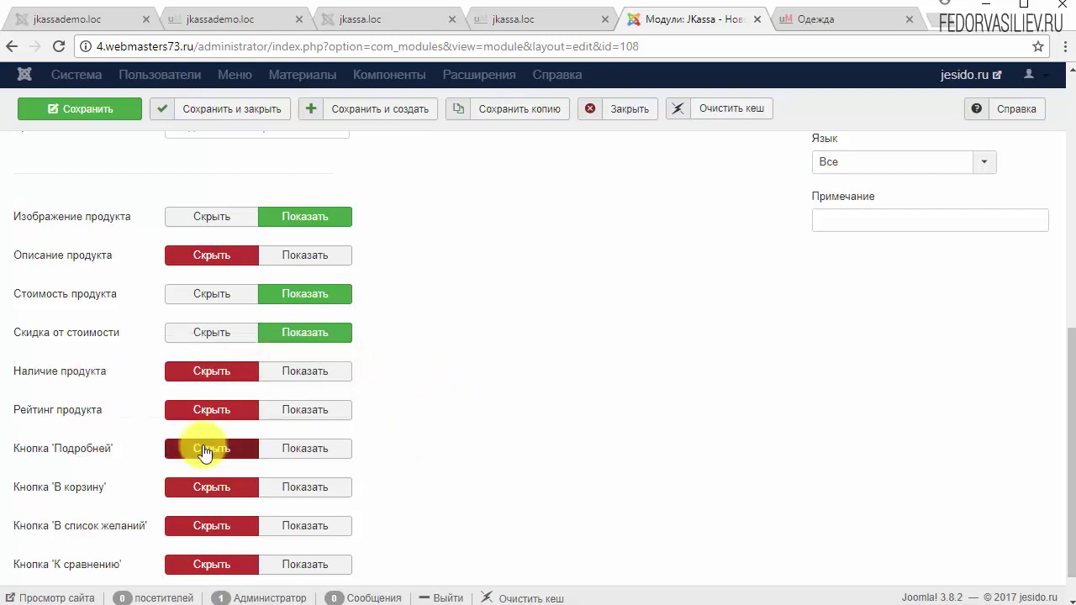
pyautogui.click(294, 410)
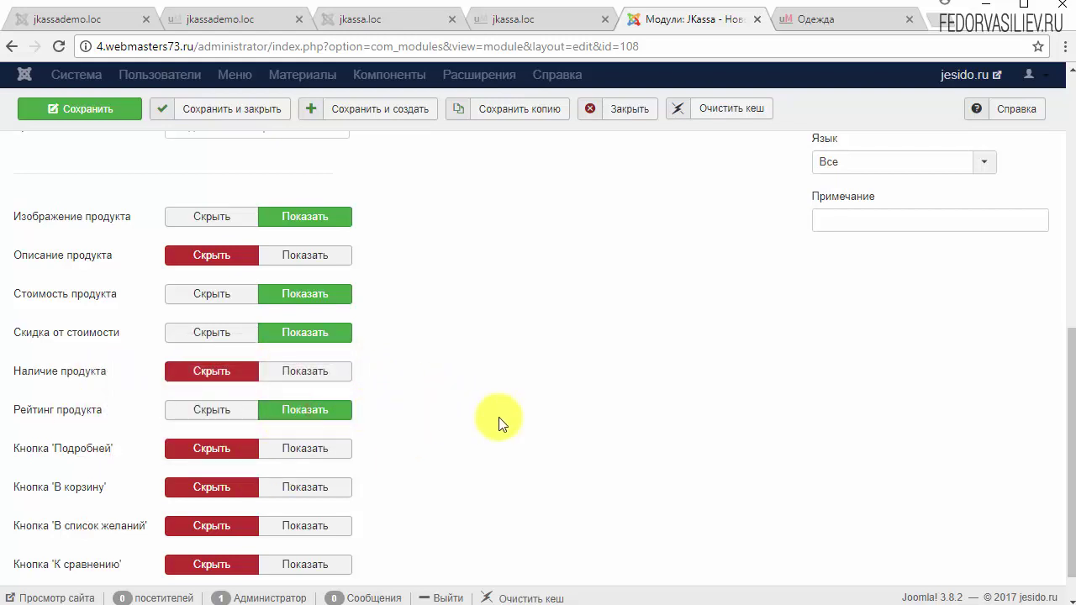
# Show the 'Подробней', 'В корзину', 'В список желаний' and 'К сравнению' buttons, and save the module
pyautogui.scroll(-1, 498, 423)
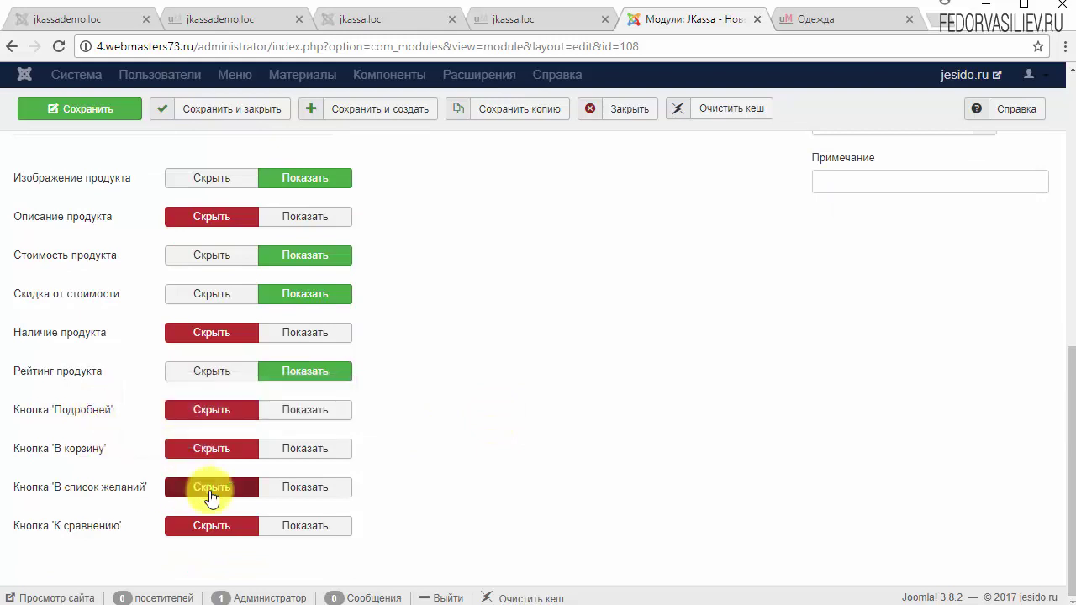
pyautogui.click(294, 409)
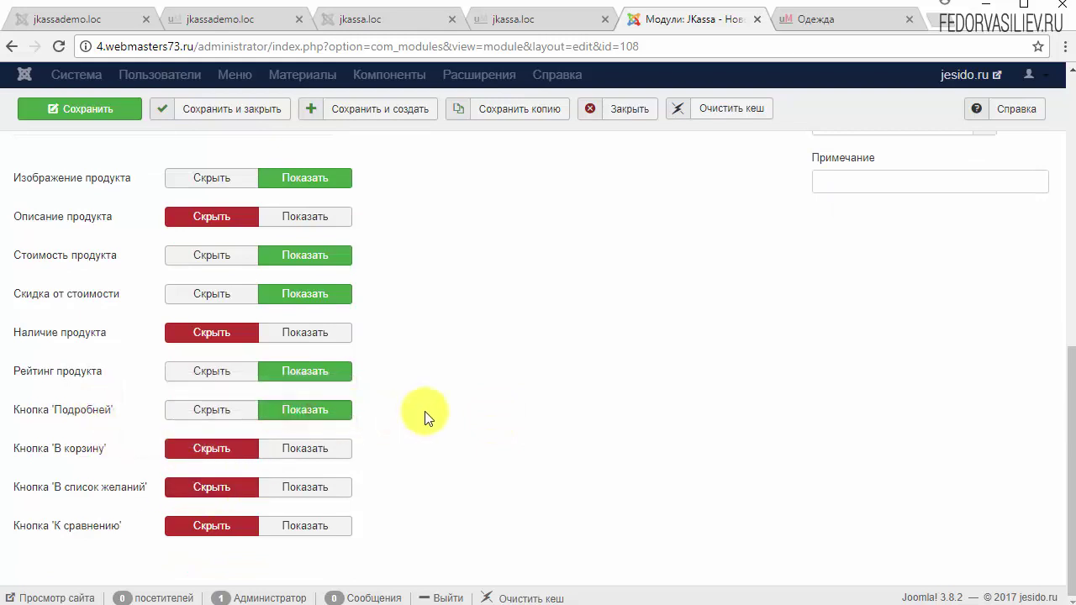
pyautogui.click(328, 452)
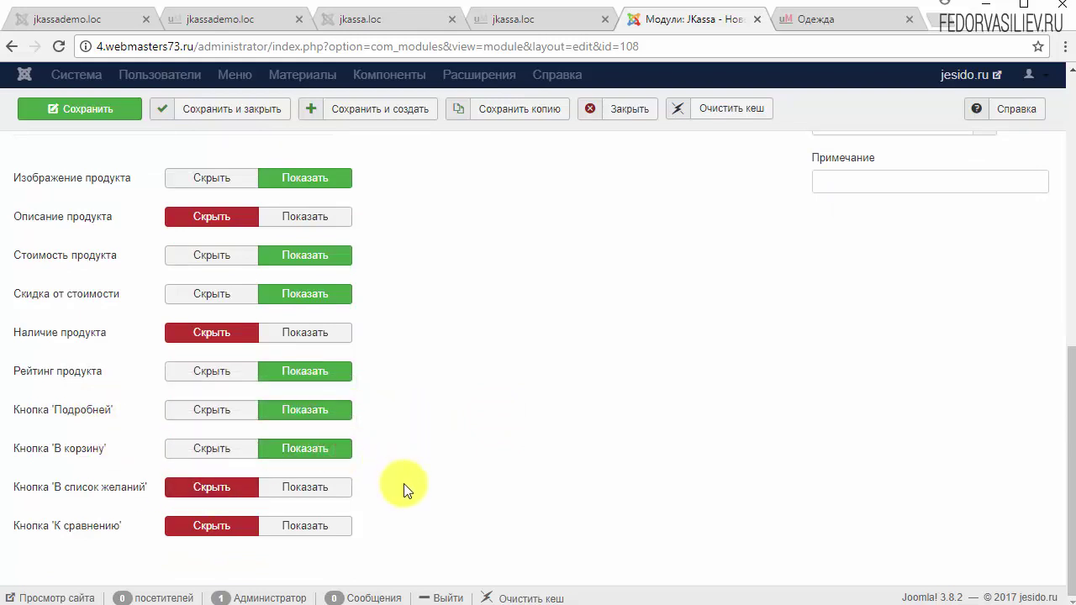
pyautogui.click(343, 491)
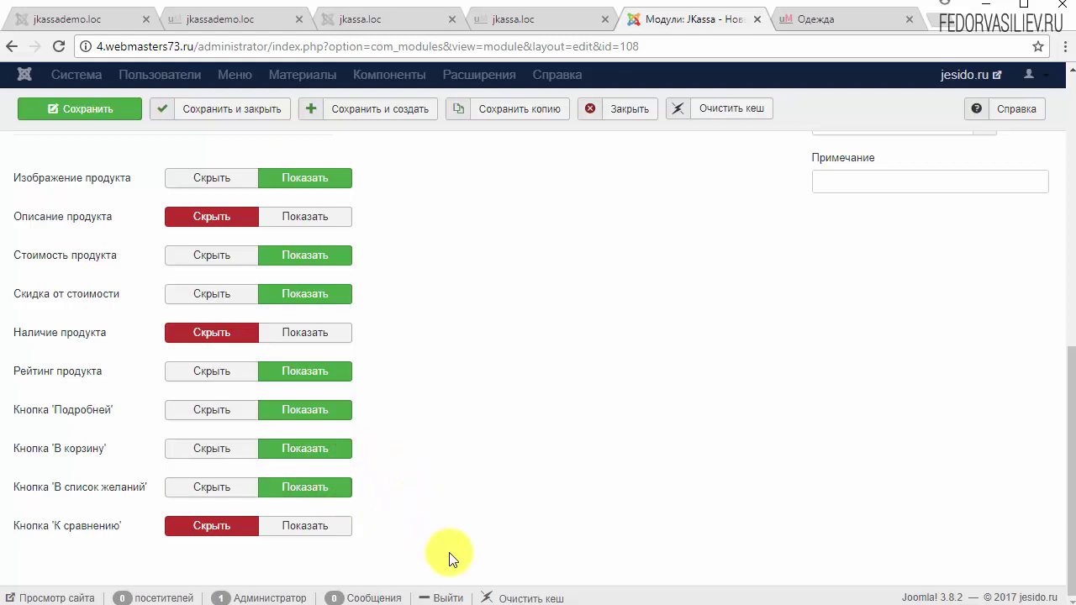
pyautogui.click(336, 527)
pyautogui.scroll(10, 572, 471)
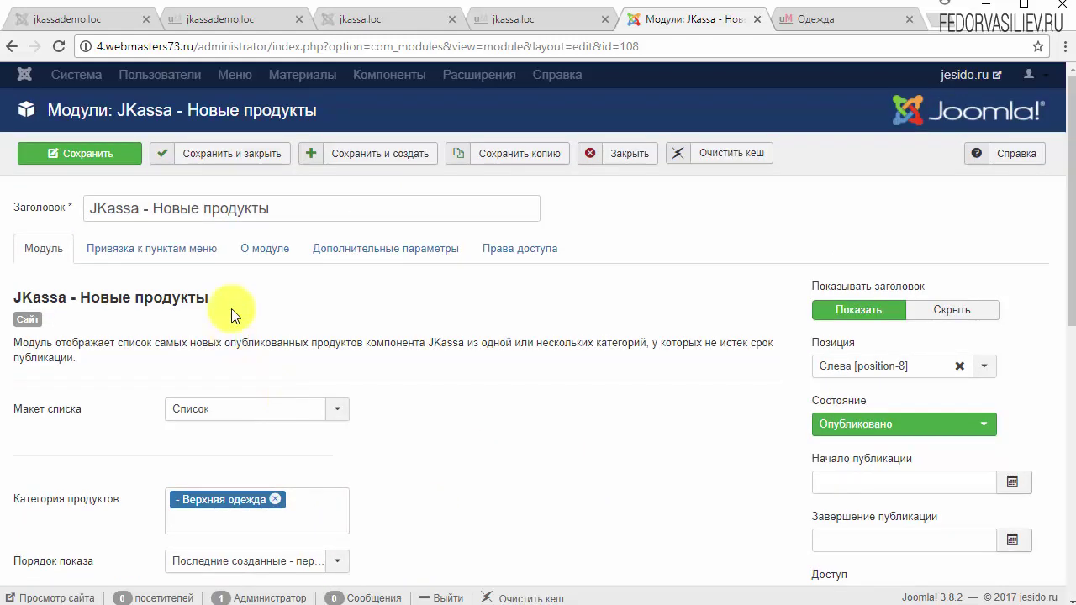
pyautogui.click(93, 156)
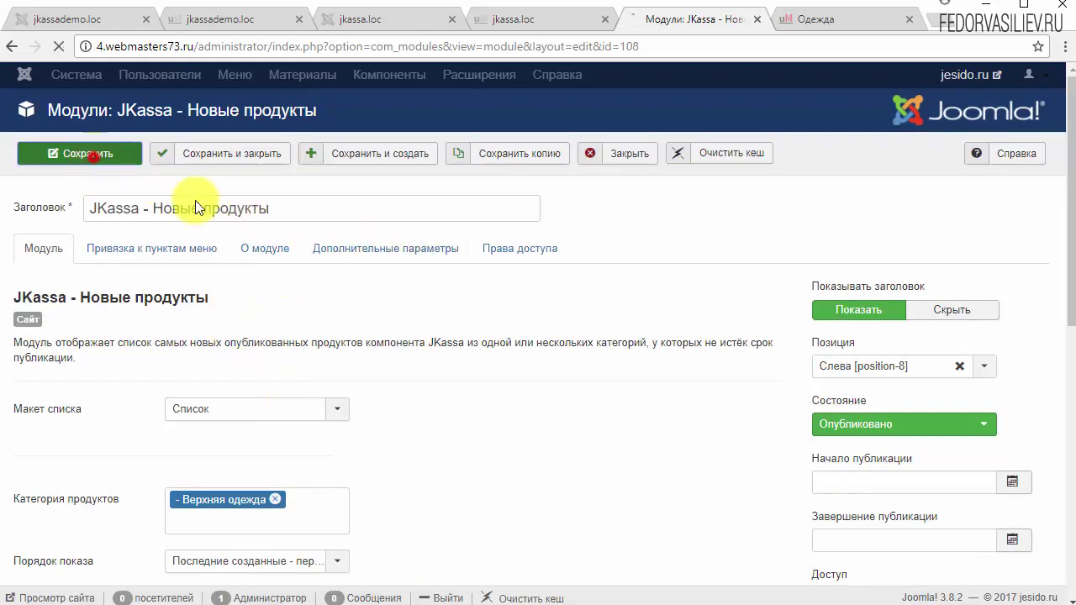
# Switch to the site's home page and examine the "JKassa - Новые продукты" list in the sidebar
pyautogui.click(822, 19)
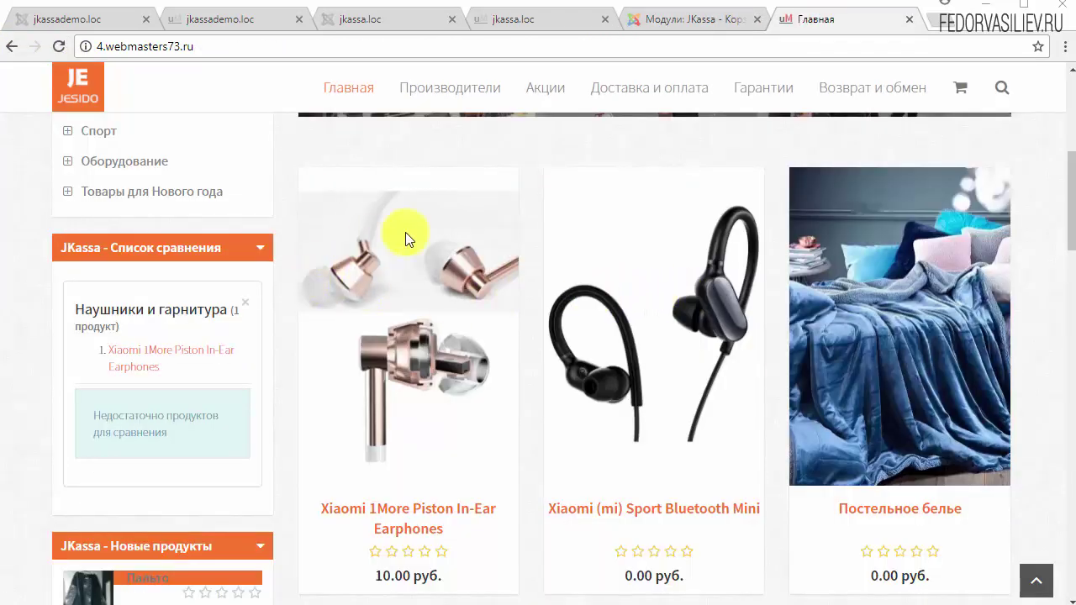
pyautogui.scroll(-5, 536, 229)
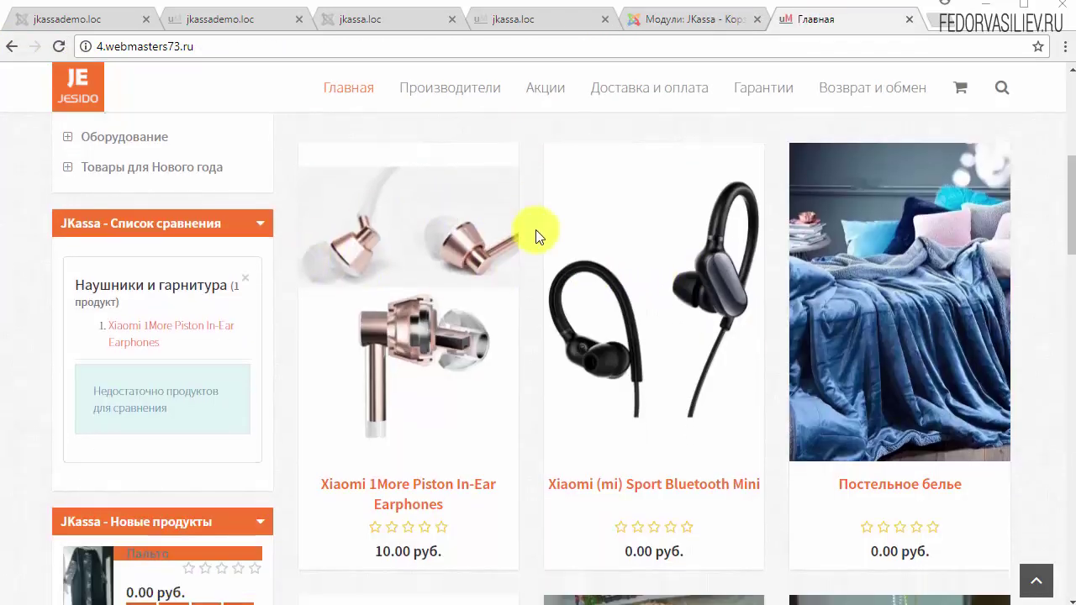
pyautogui.scroll(-2, 73, 268)
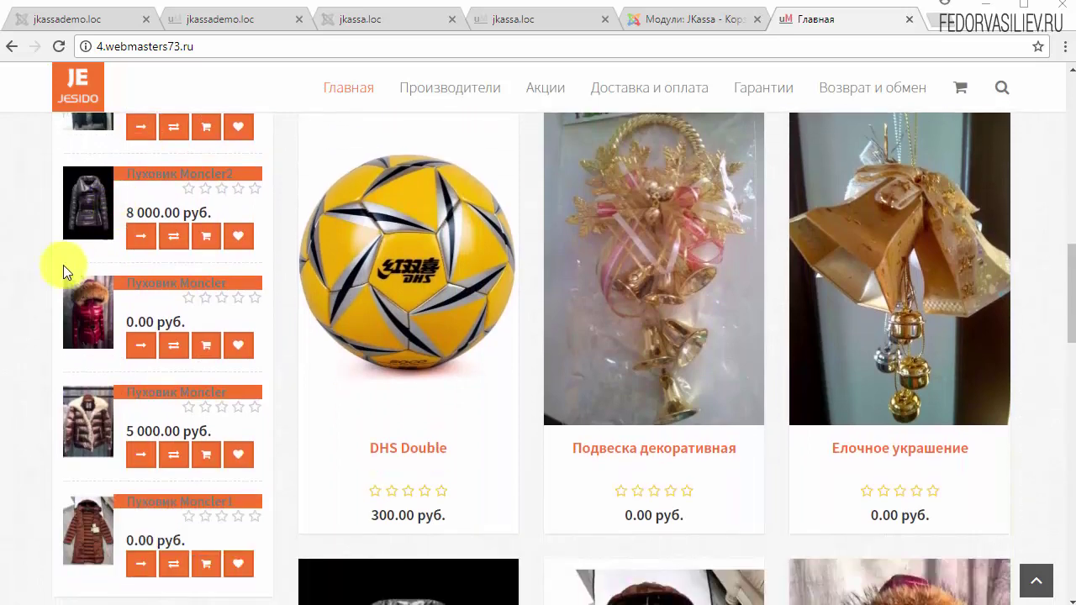
pyautogui.scroll(-1, 126, 421)
pyautogui.scroll(4, 135, 336)
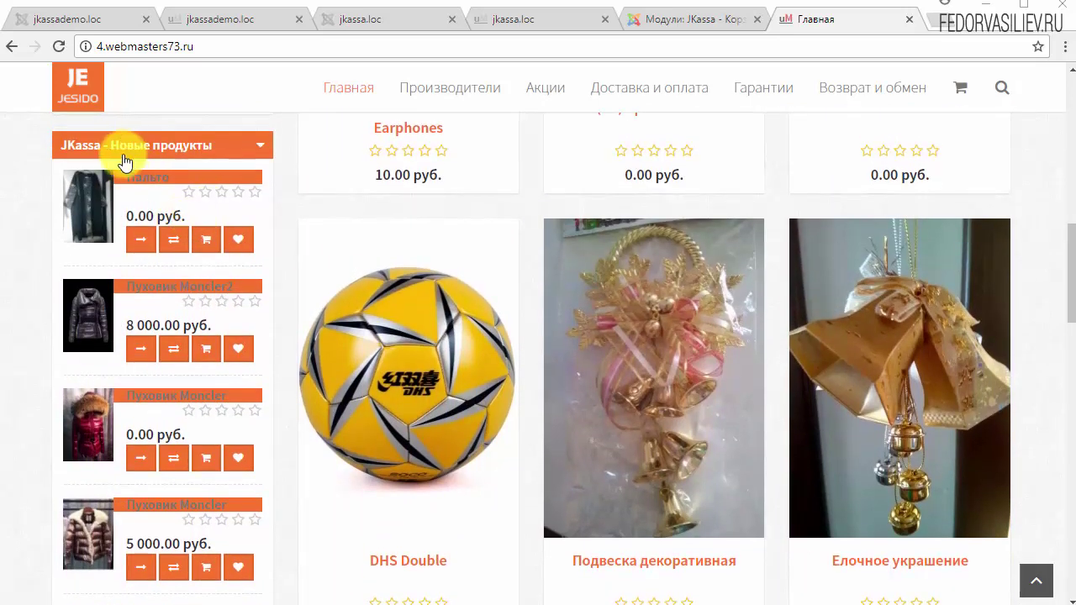
# Return to the "JKassa - Новые продукты" module settings, set the list layout to "Блоки" and save the module
pyautogui.click(656, 19)
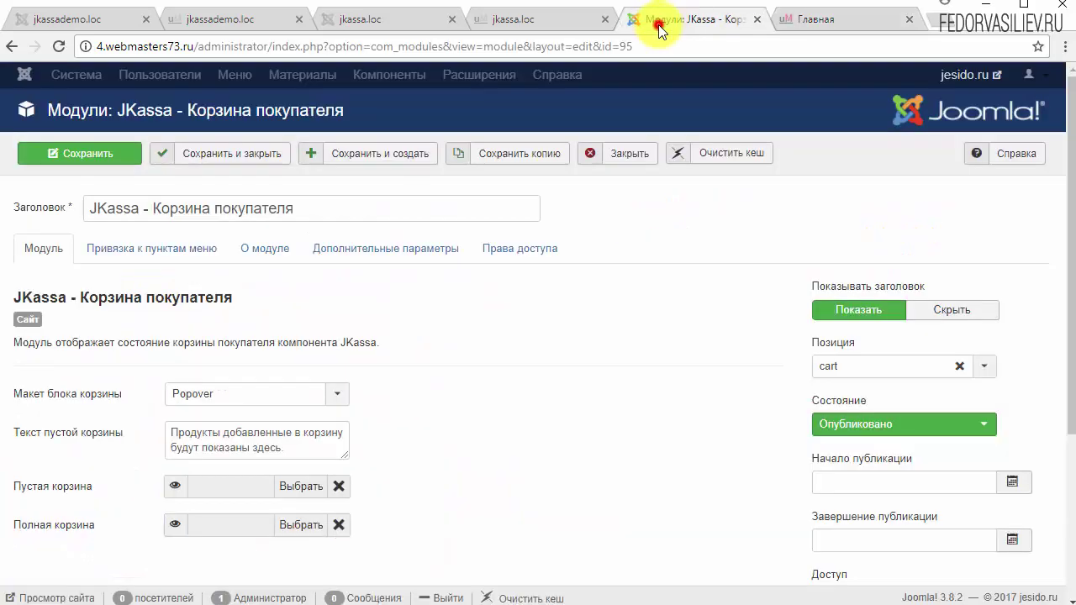
pyautogui.moveTo(50, 410)
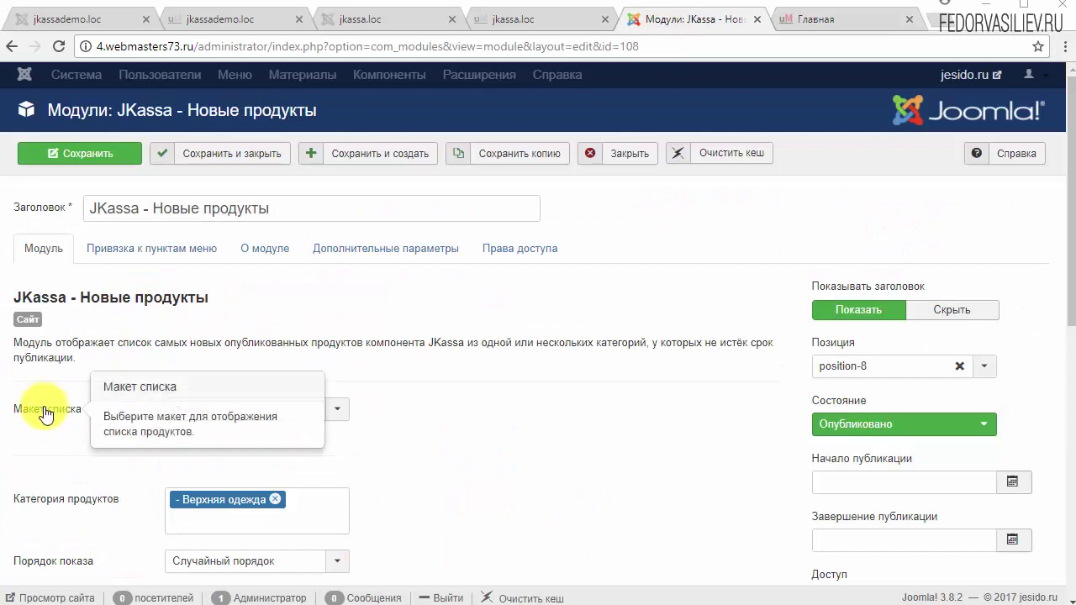
pyautogui.click(209, 418)
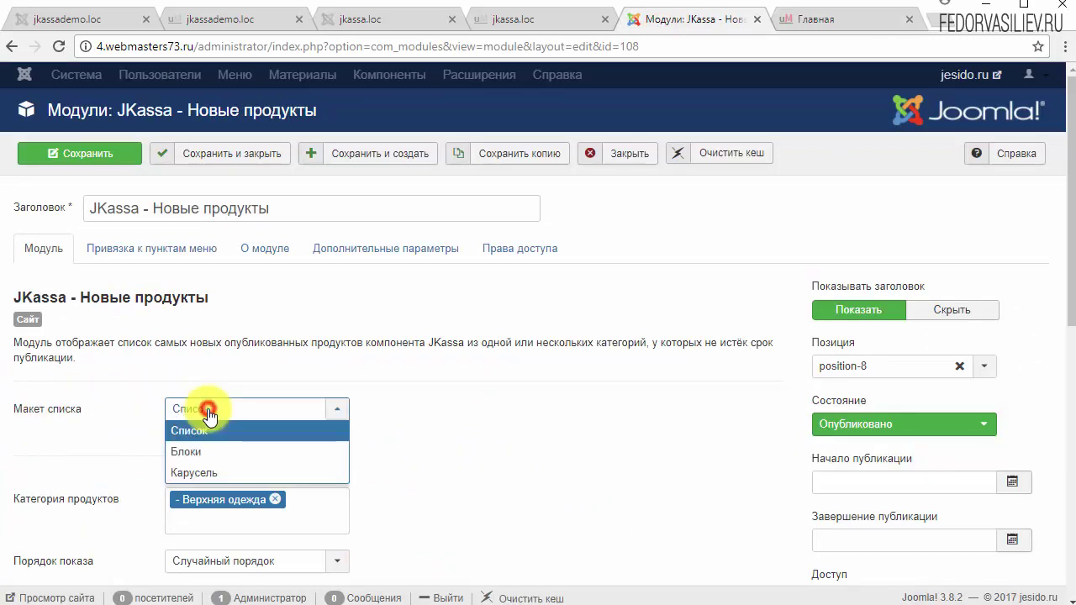
pyautogui.click(196, 446)
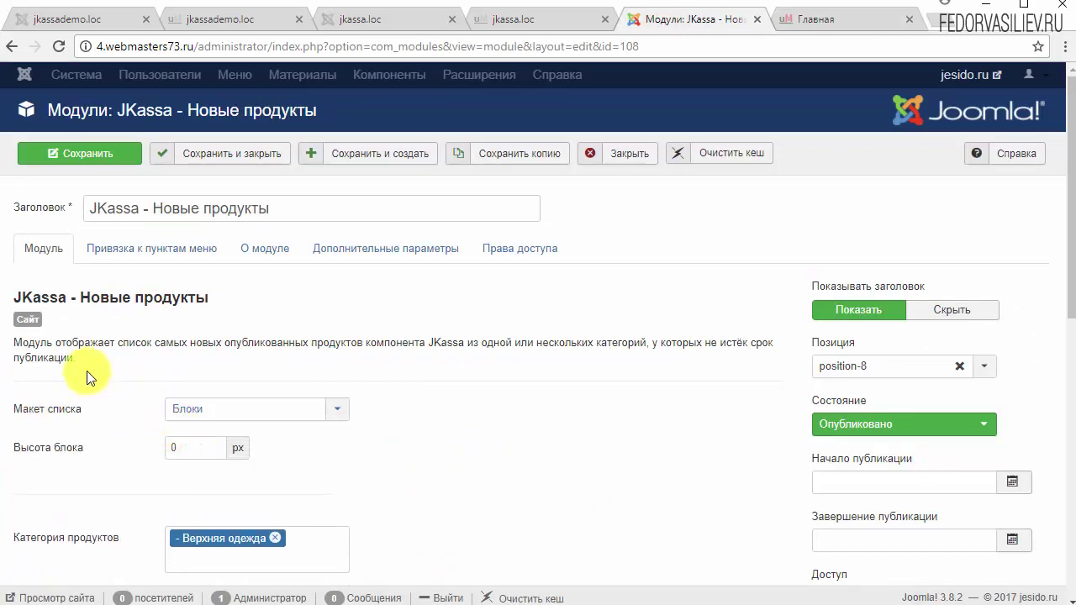
pyautogui.click(82, 158)
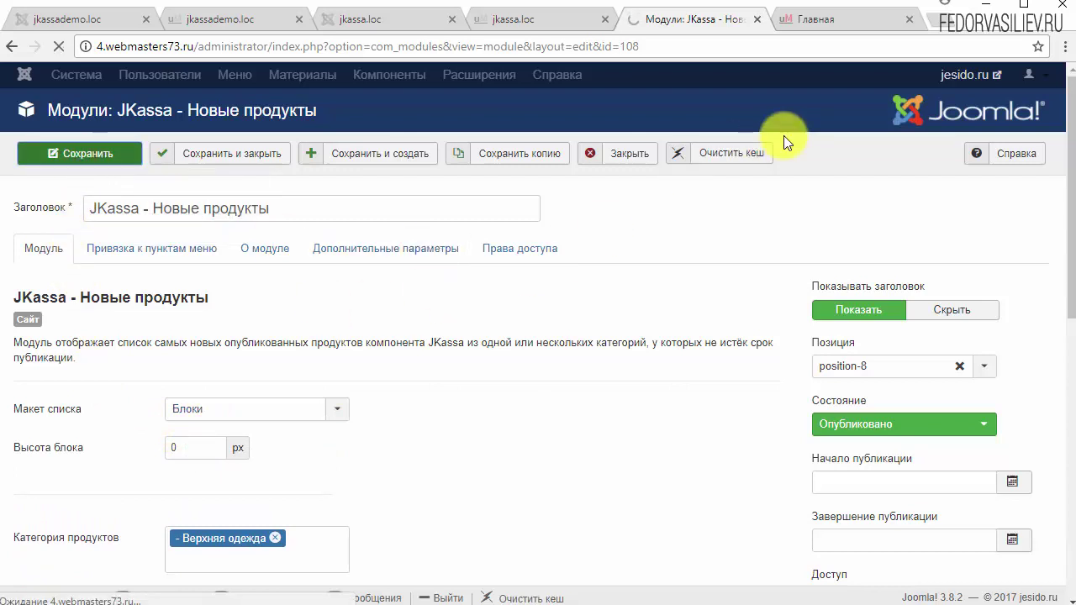
# Reload the site's home page and examine how the new products module displays as blocks in the sidebar
pyautogui.click(810, 32)
pyautogui.click(54, 49)
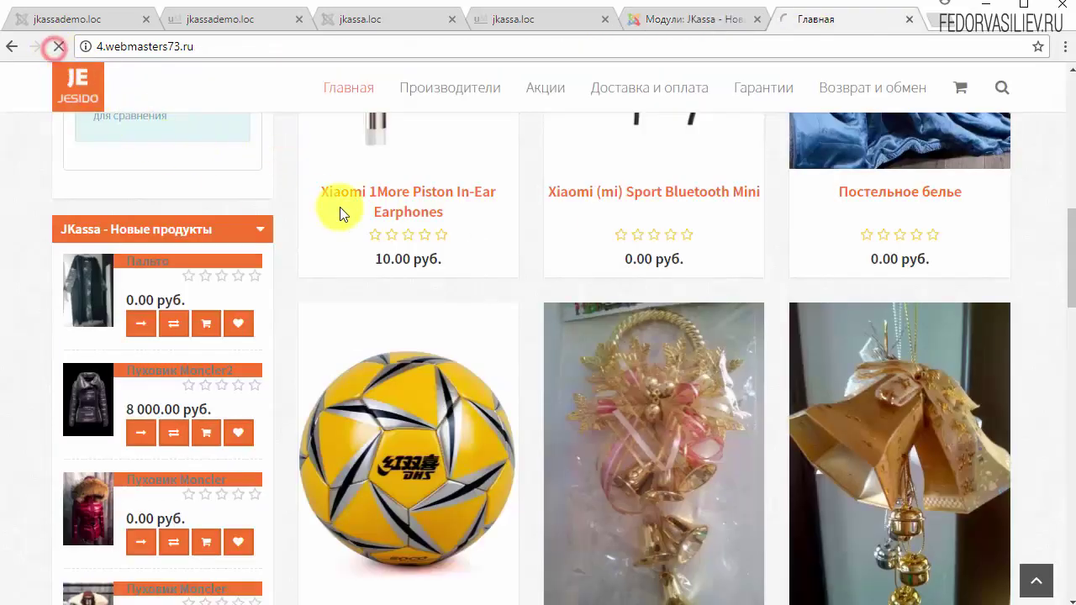
pyautogui.scroll(-1, 189, 339)
pyautogui.scroll(-7, 156, 270)
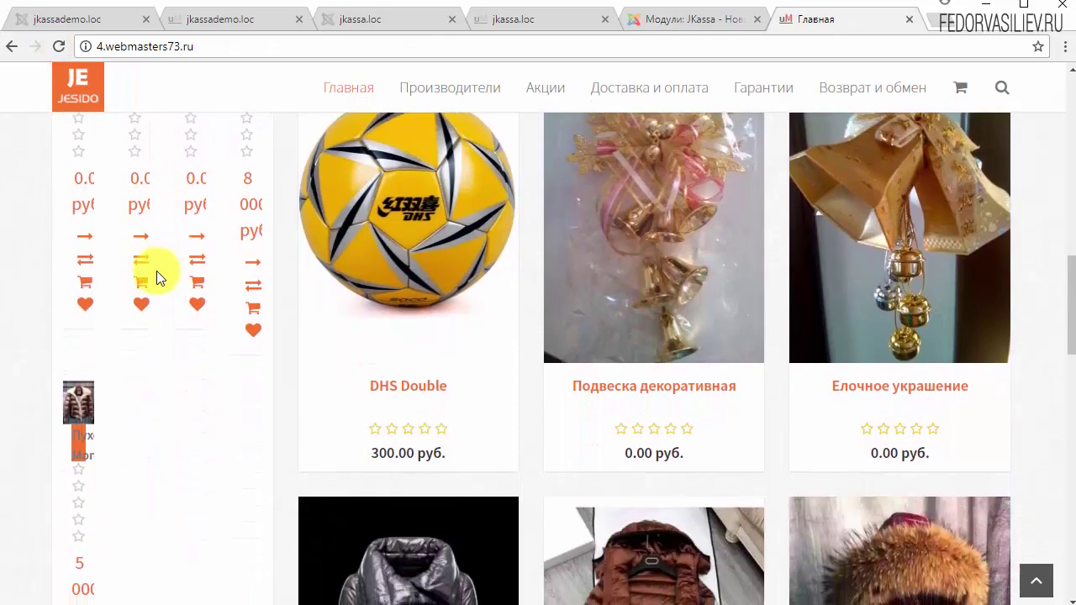
pyautogui.scroll(7, 153, 461)
pyautogui.scroll(2, 154, 461)
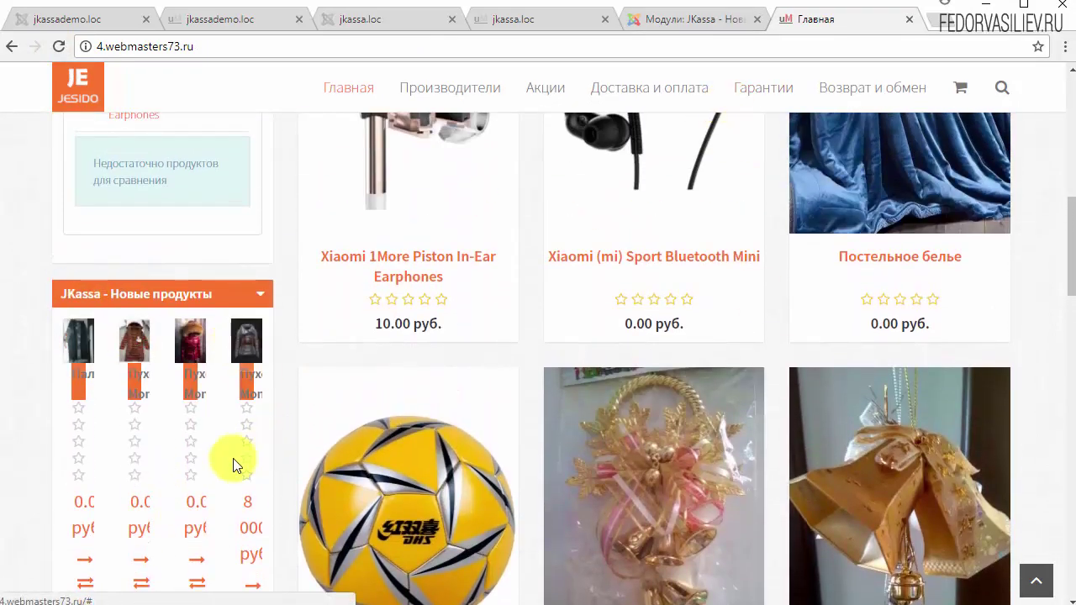
pyautogui.scroll(1, 87, 402)
pyautogui.scroll(5, 204, 401)
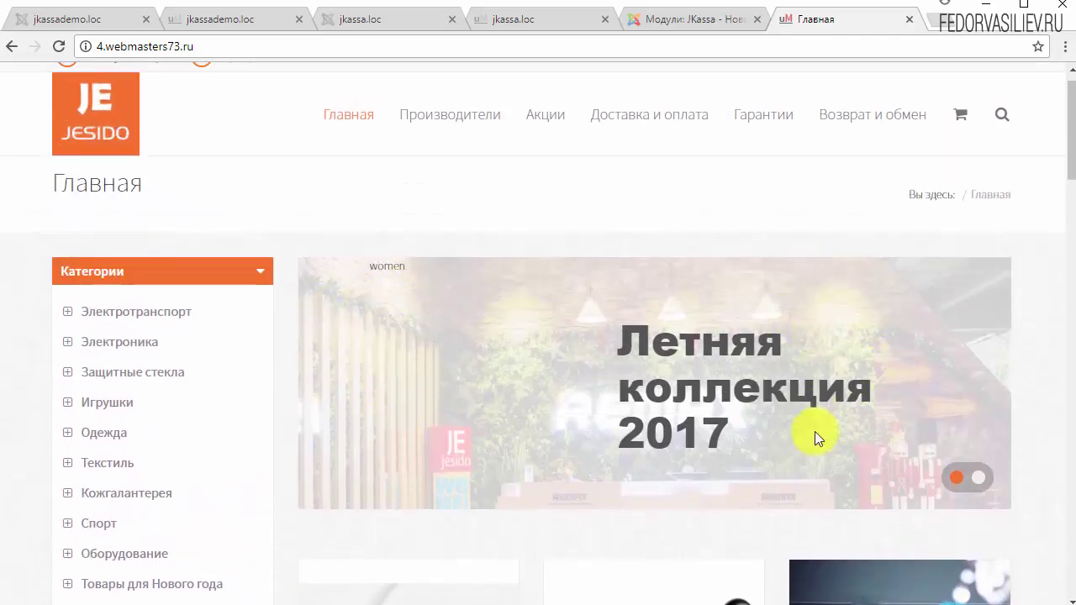
# Examine the new products blocks in the home page's main content area below the banner slider
pyautogui.scroll(-1, 814, 431)
pyautogui.scroll(-3, 521, 271)
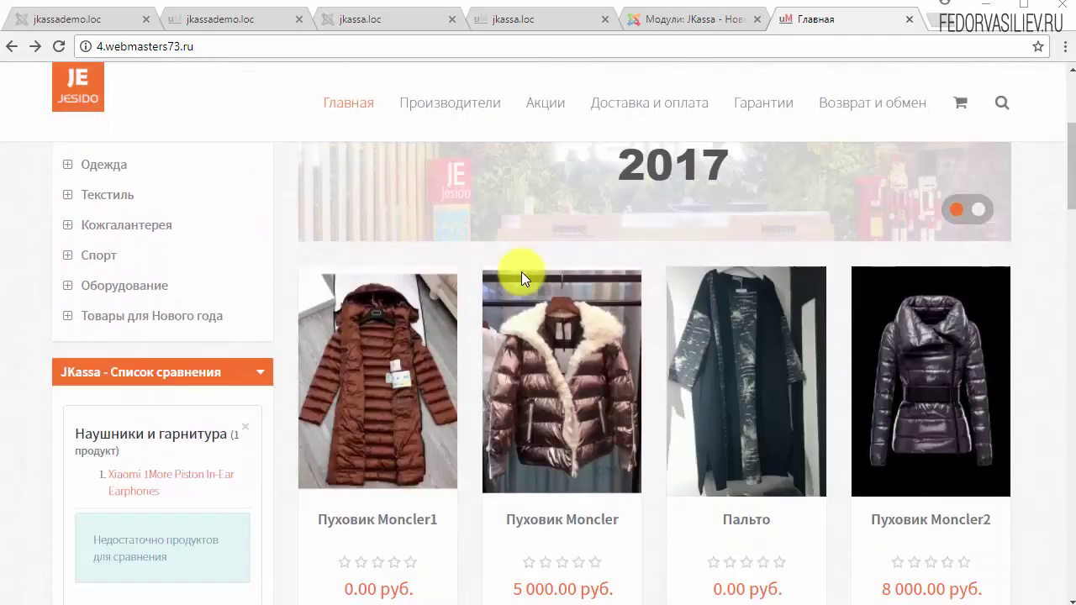
pyautogui.scroll(-1, 521, 272)
pyautogui.scroll(1, 425, 426)
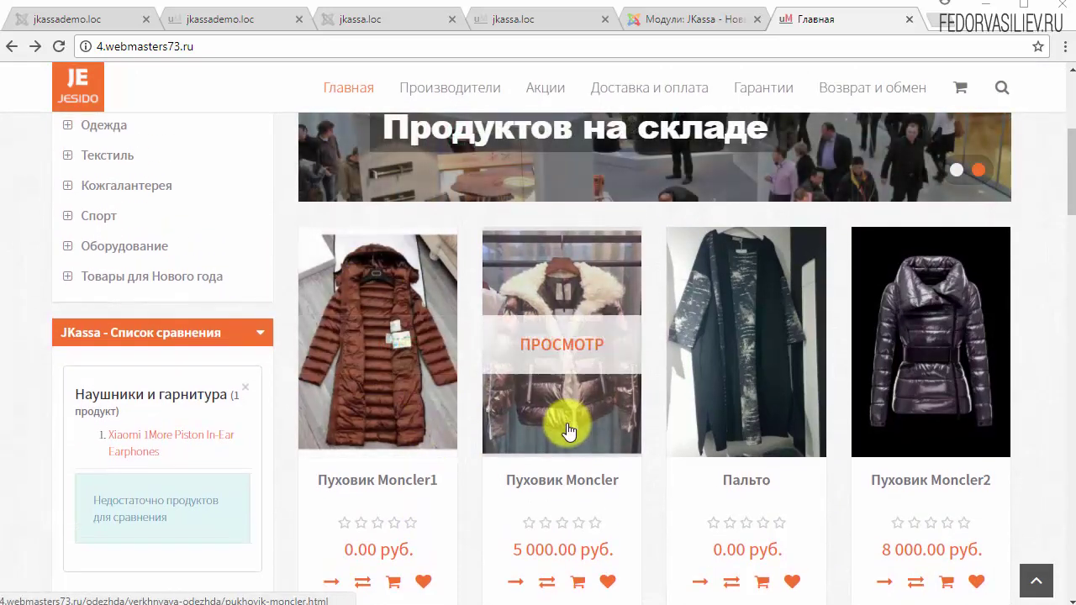
pyautogui.scroll(1, 568, 430)
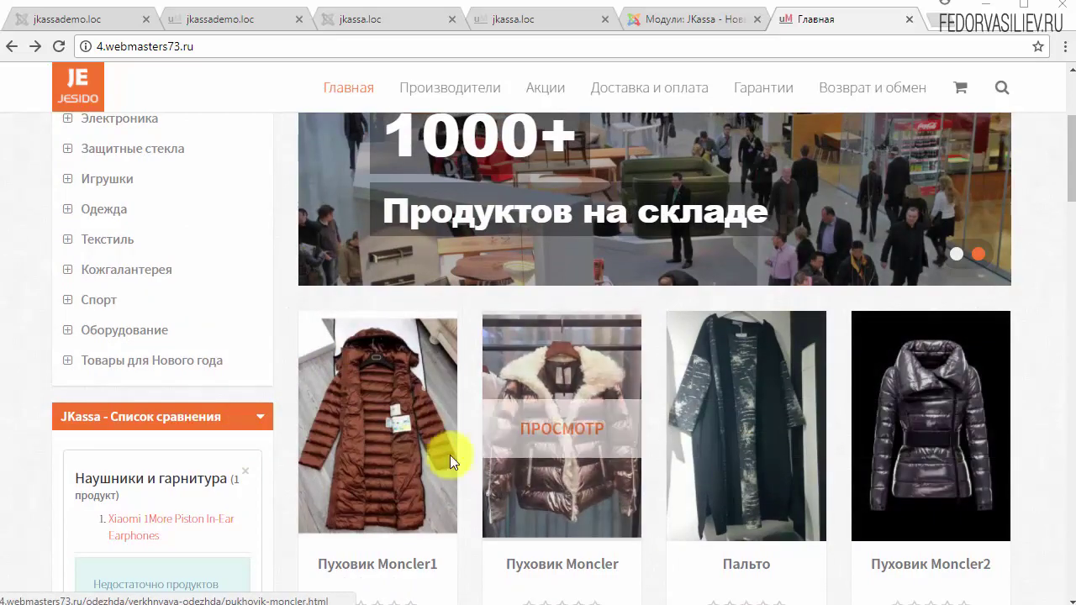
pyautogui.scroll(2, 336, 391)
pyautogui.scroll(-5, 821, 340)
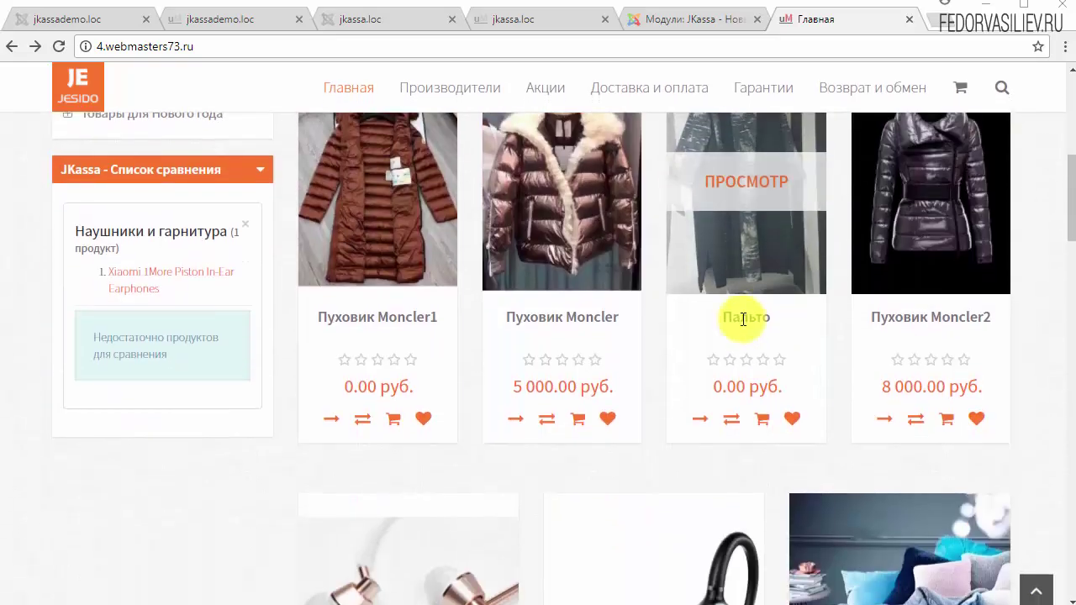
pyautogui.scroll(2, 159, 387)
pyautogui.scroll(-2, 76, 353)
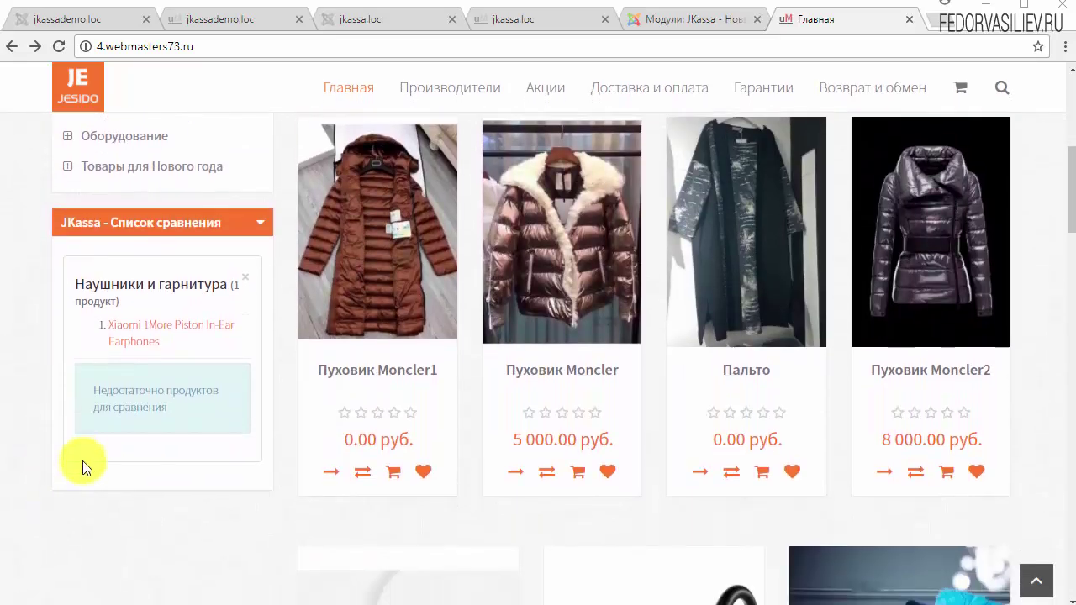
pyautogui.scroll(-4, 260, 199)
pyautogui.scroll(4, 159, 379)
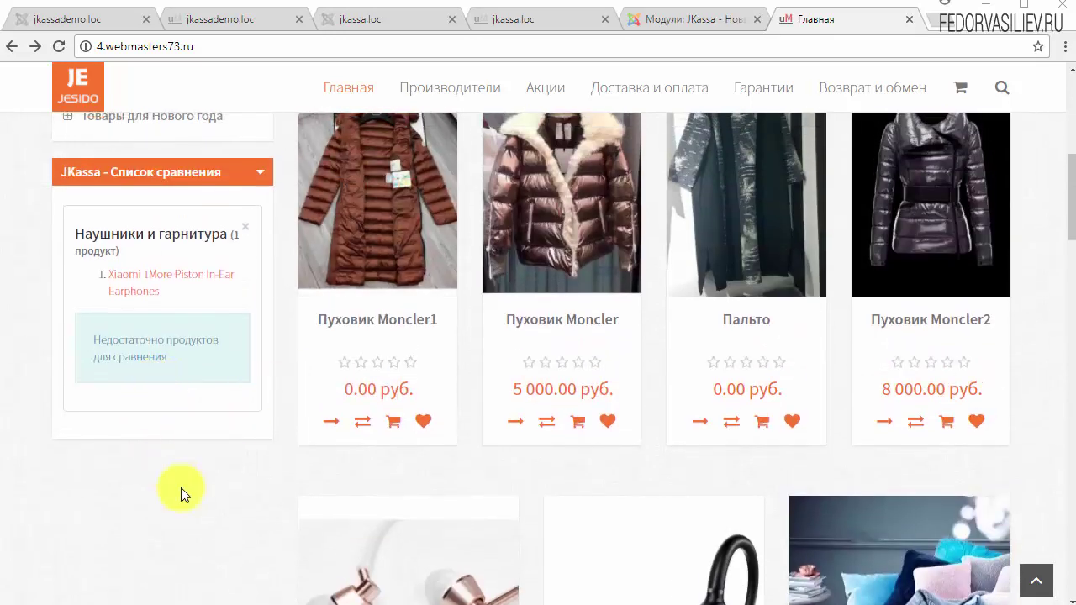
# Look over the home page's product cards below the banner, including their images, prices and preview overlays
pyautogui.scroll(2, 168, 471)
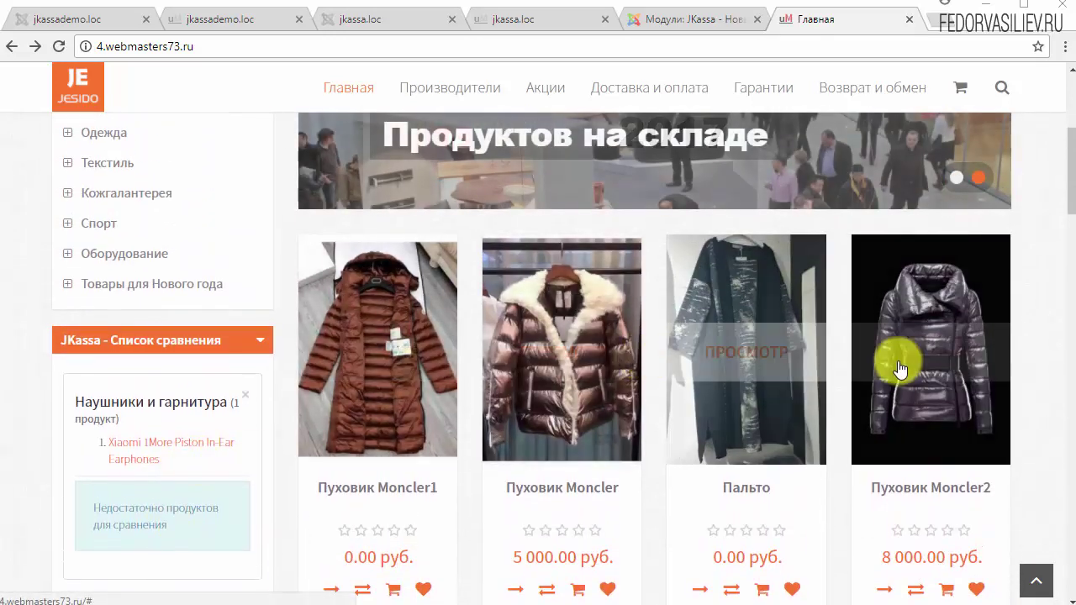
pyautogui.scroll(-2, 614, 312)
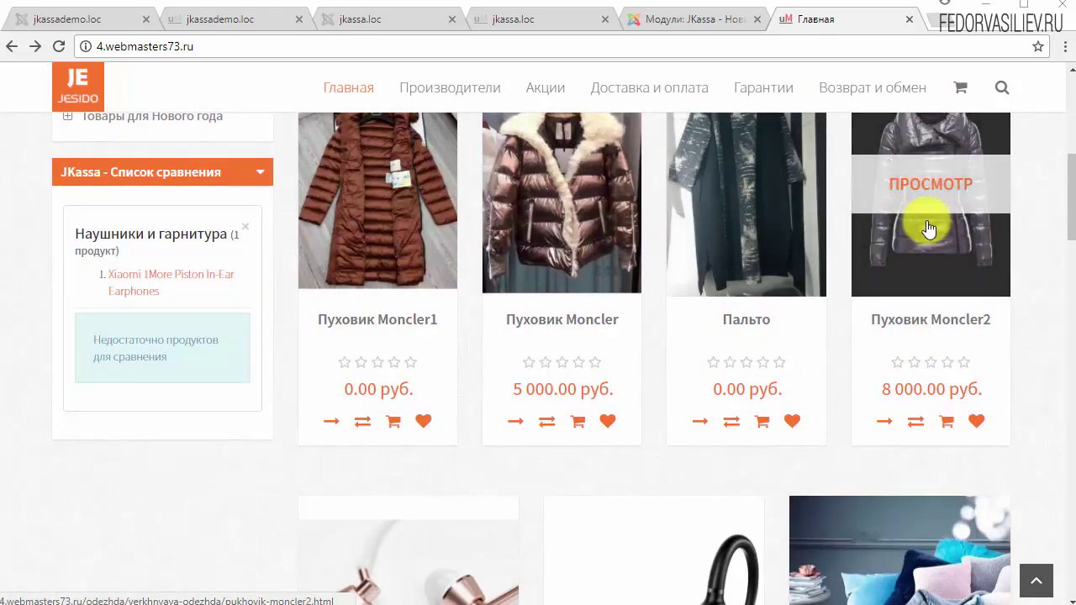
pyautogui.scroll(1, 939, 214)
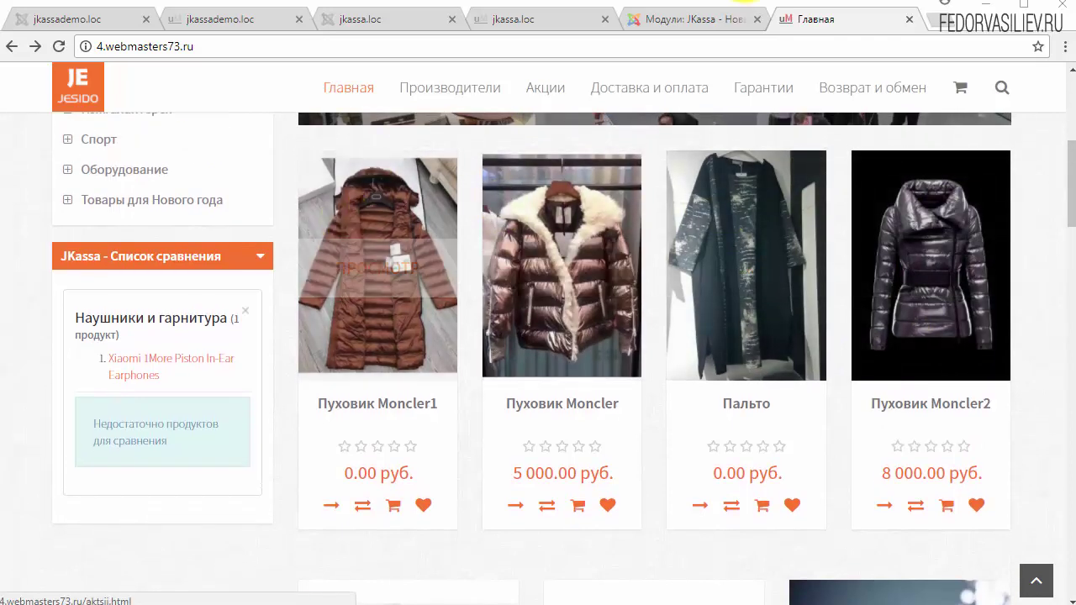
# Return to the "JKassa - Новые продукты" module settings and review the list layout choices, block height, product categories and product count options
pyautogui.click(697, 18)
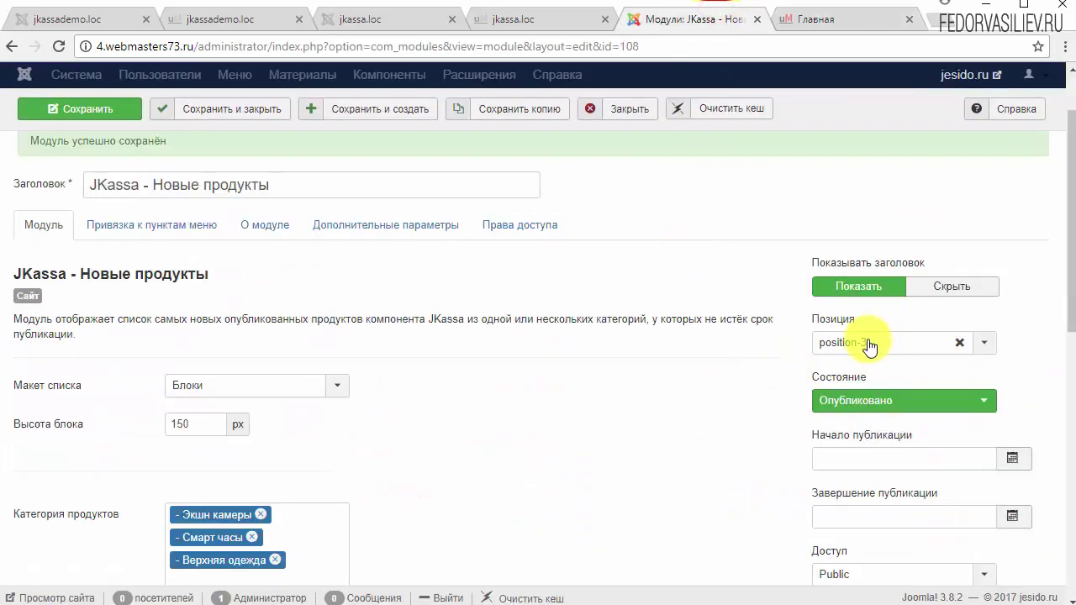
pyautogui.moveTo(47, 420)
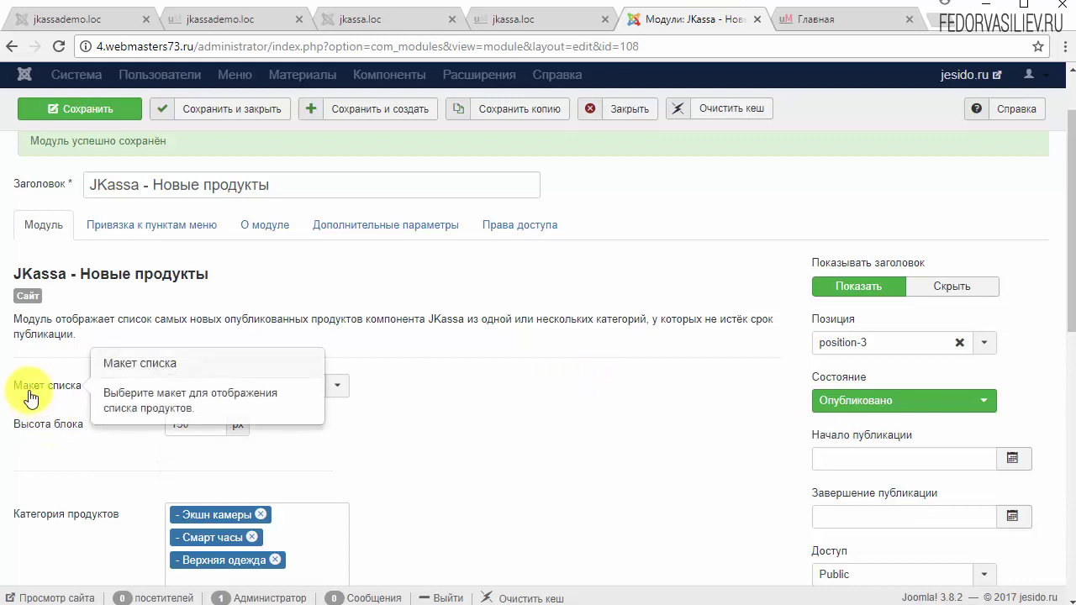
pyautogui.click(239, 383)
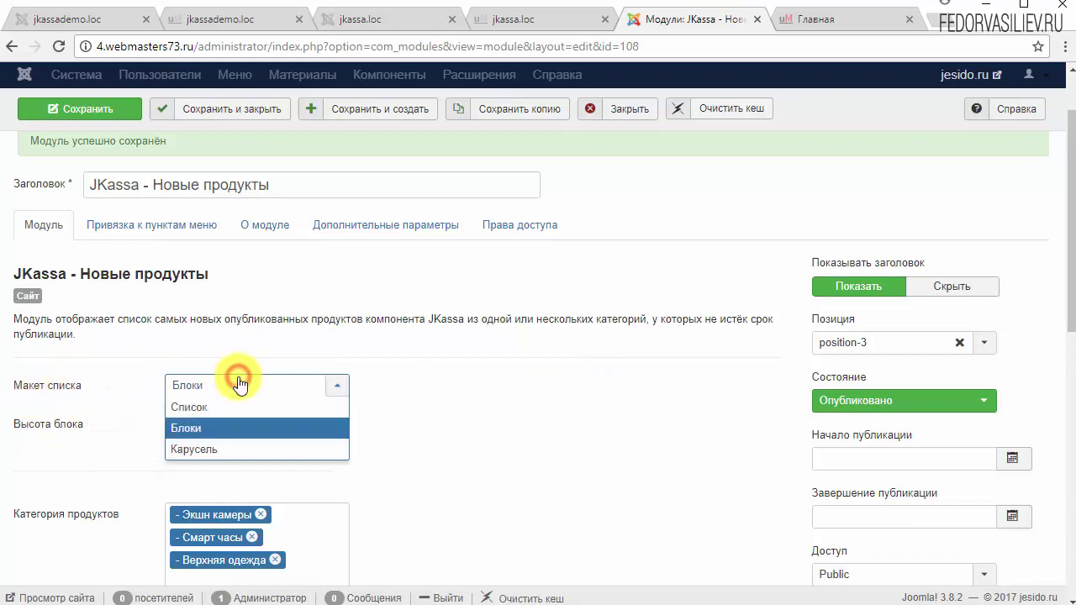
pyautogui.click(422, 356)
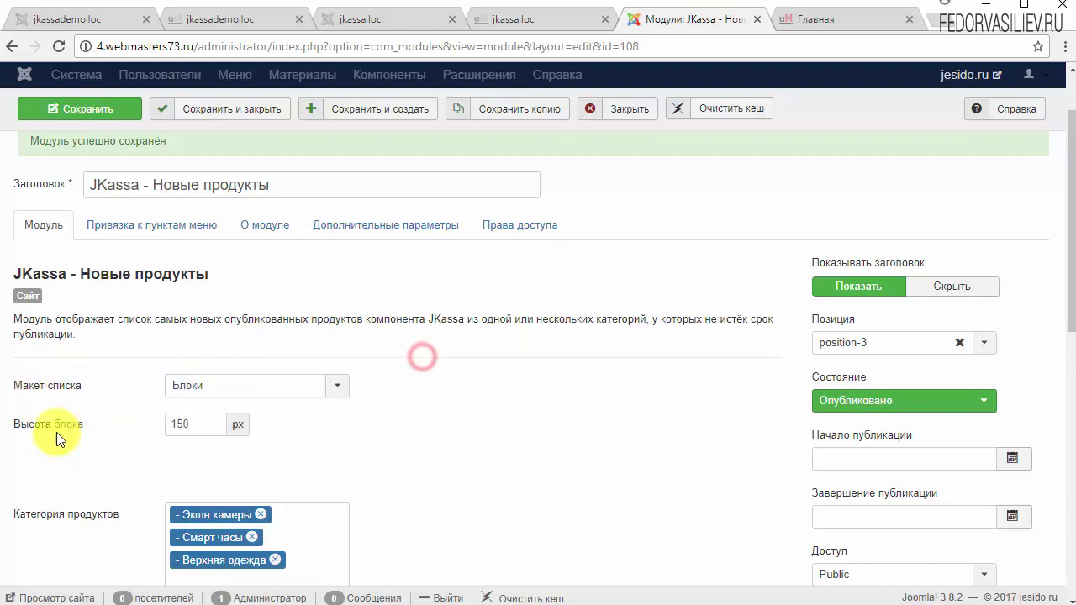
pyautogui.scroll(-4, 275, 427)
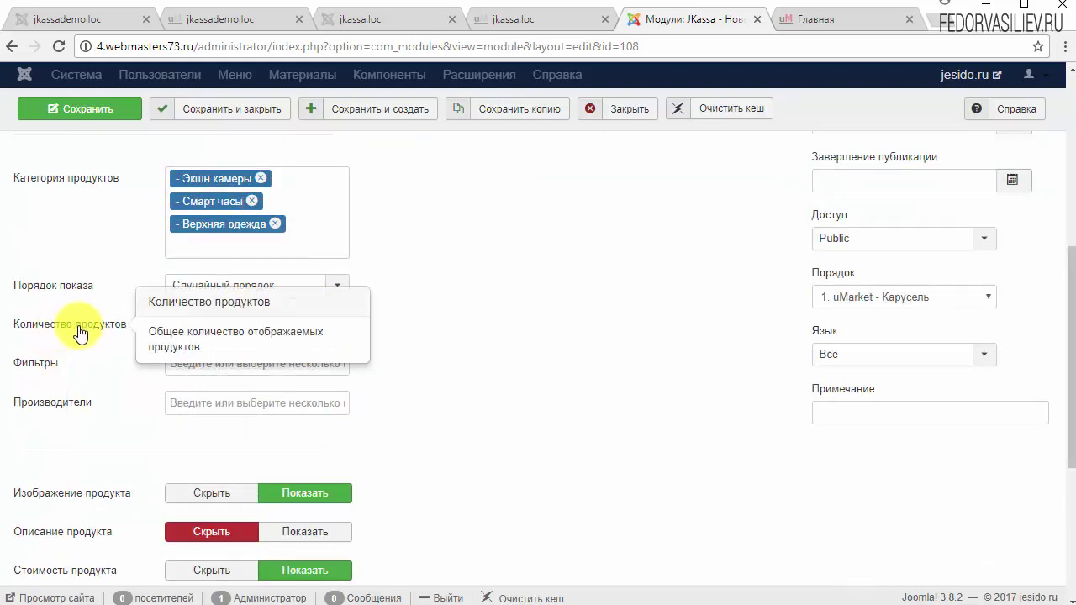
pyautogui.hotkey('ctrl', 's')
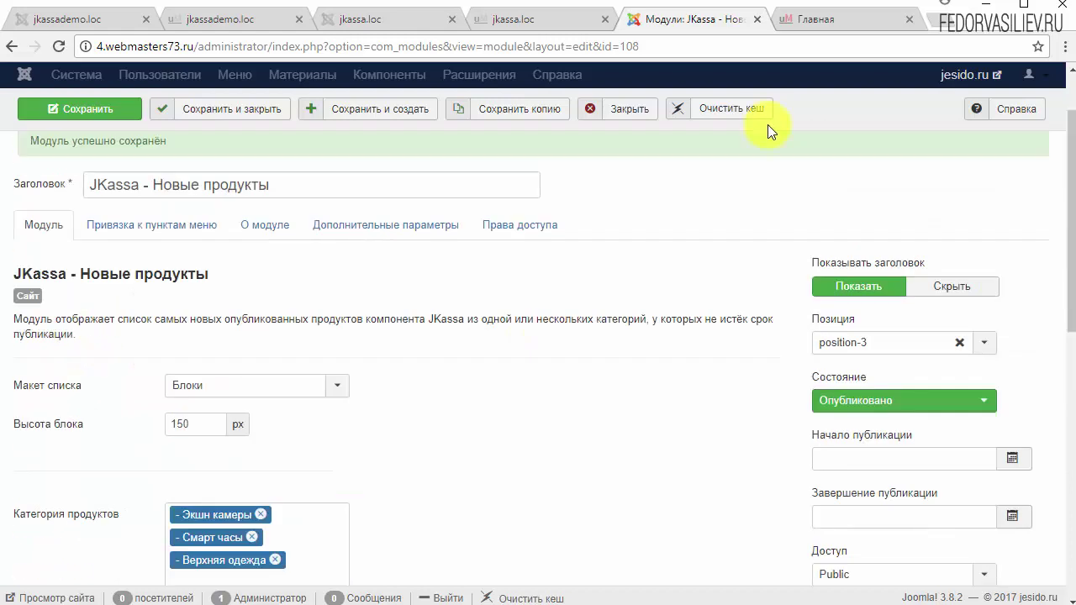
pyautogui.hotkey('ctrl', 'Tab')
pyautogui.hotkey('ctrl', 'shift', 'Tab')
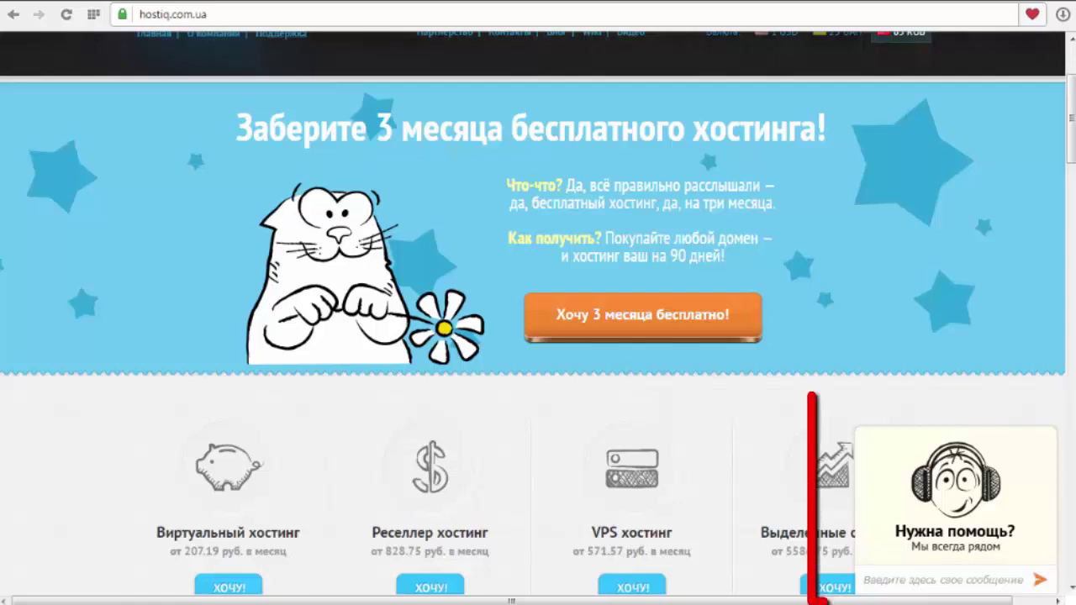
# On the hostiq.com.ua home page, open and minimize the support chat form, and view the hosting plans and client reviews
pyautogui.click(948, 535)
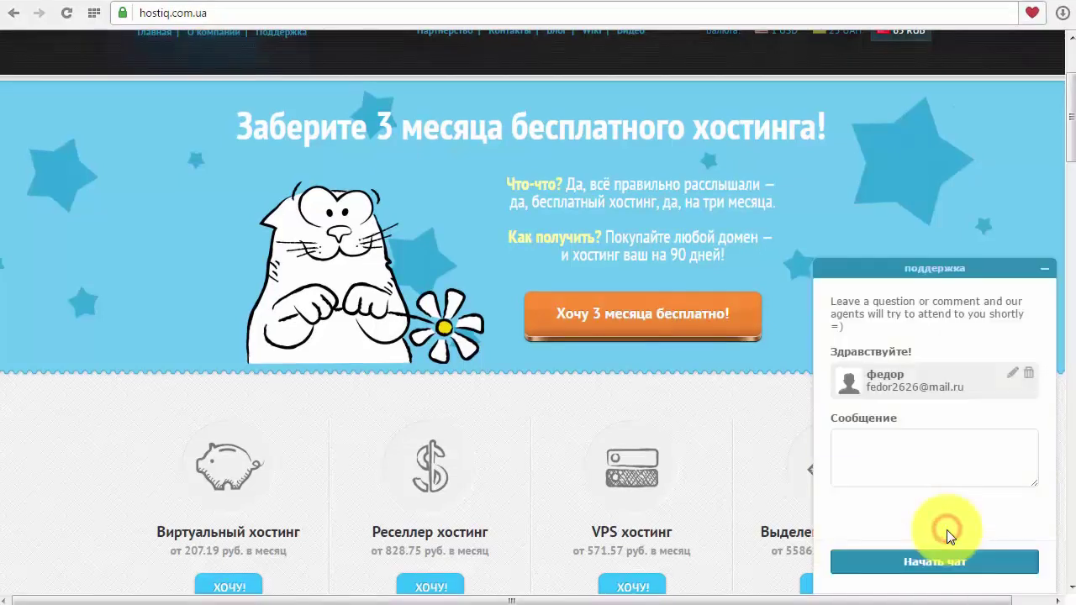
pyautogui.click(1045, 273)
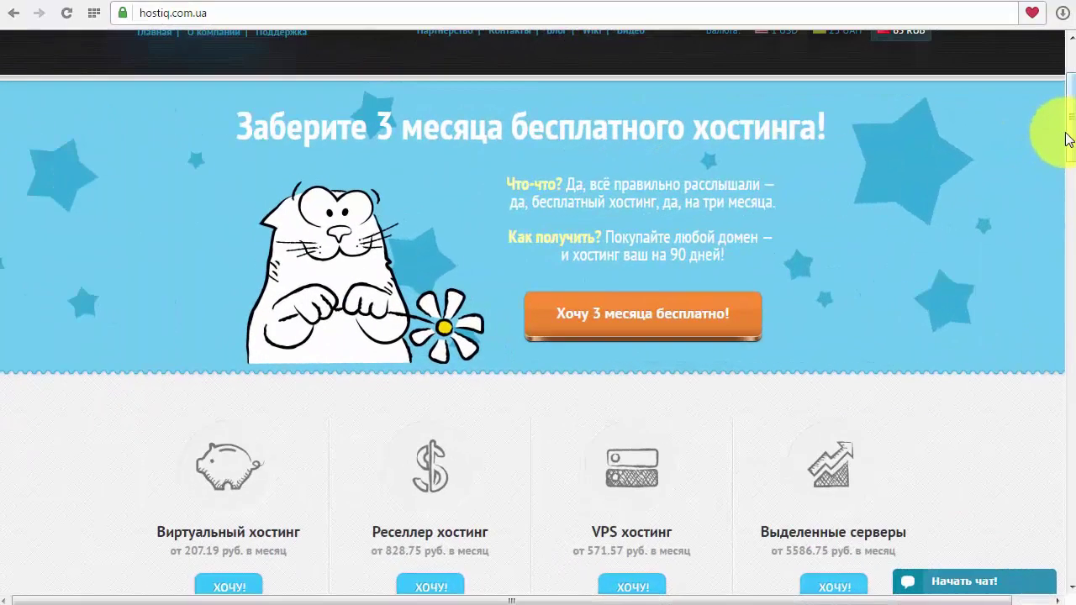
pyautogui.moveTo(1071, 135); pyautogui.dragTo(1072, 165)
pyautogui.scroll(-1, 1067, 174)
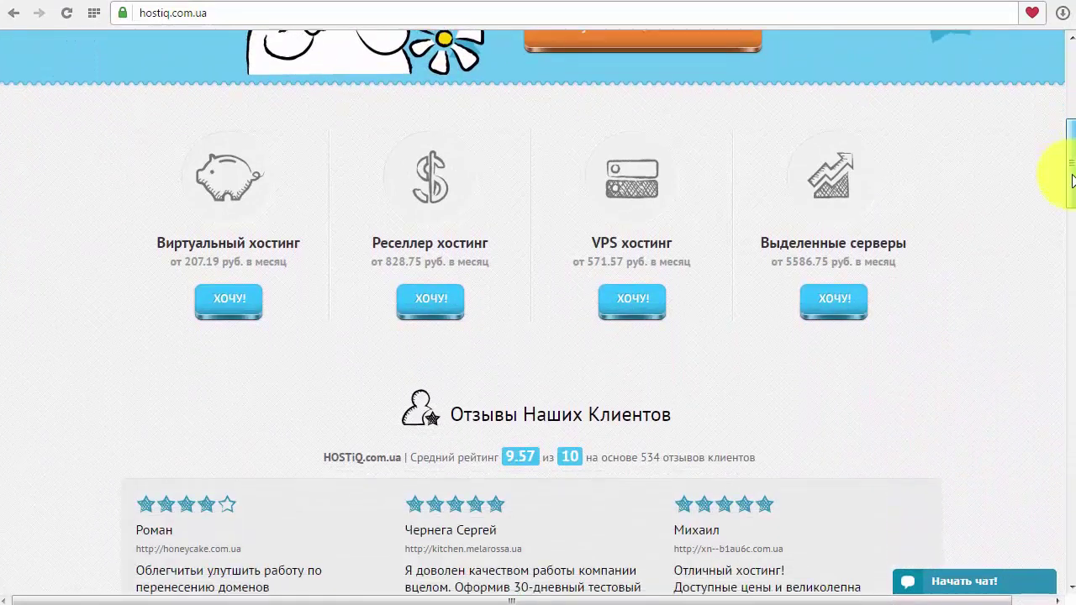